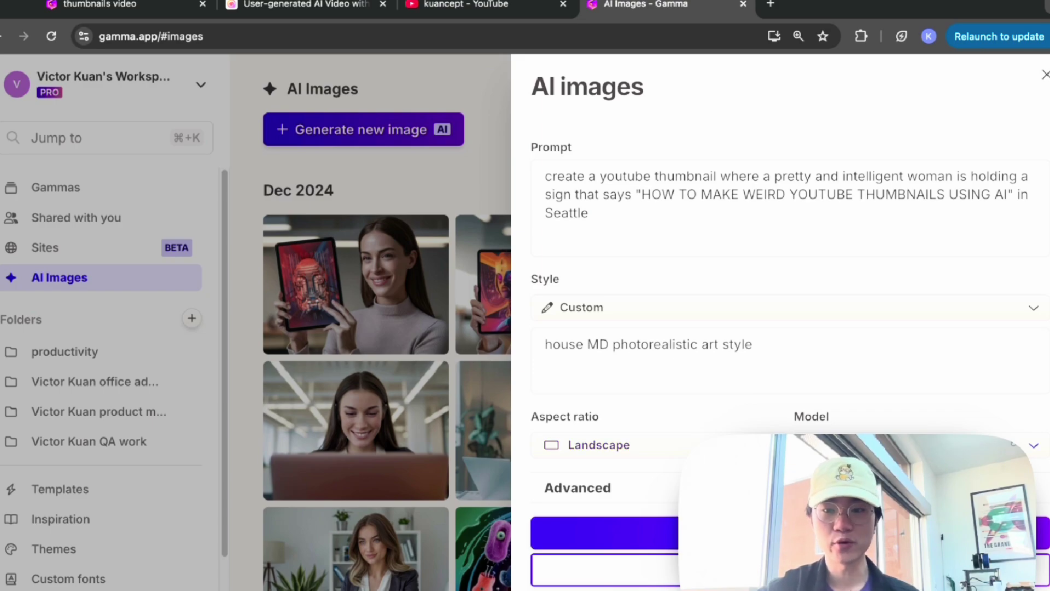
# - Look through the available image generation models without changing the selection
pyautogui.click(920, 445)
pyautogui.scroll(-10, 876, 372)
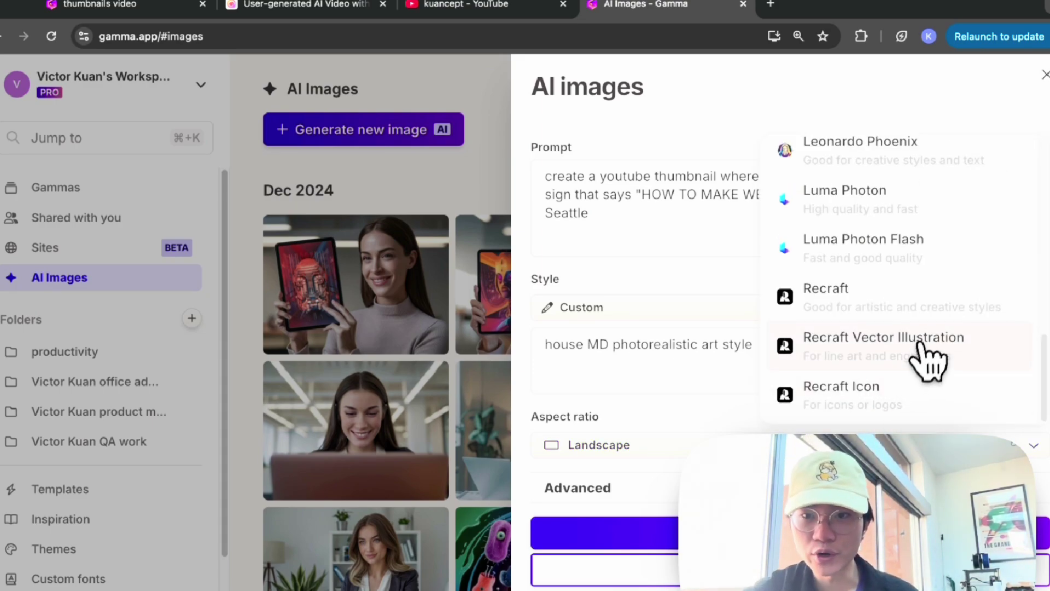
pyautogui.scroll(3, 931, 352)
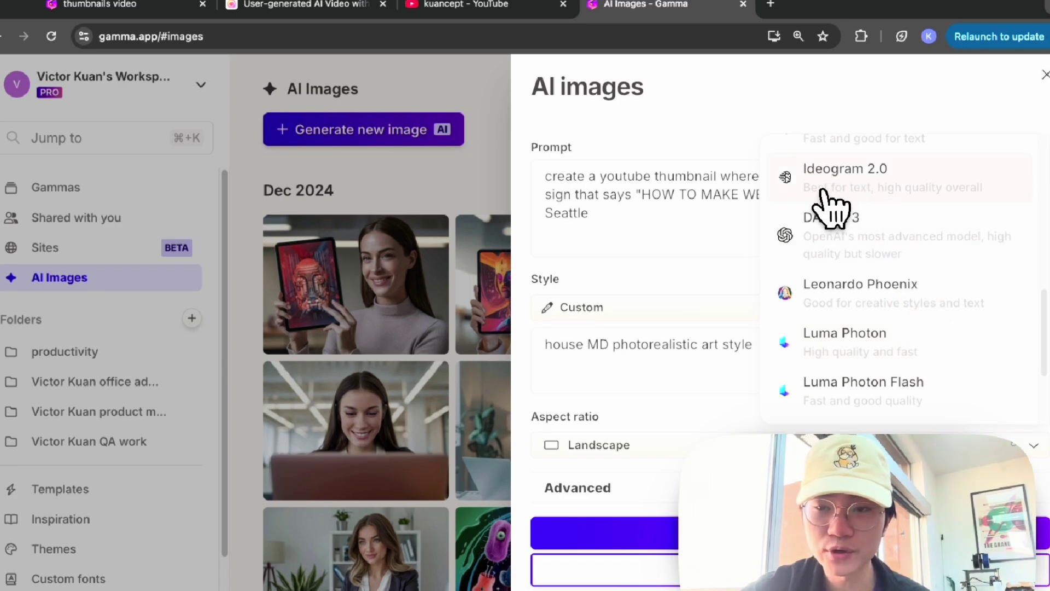
pyautogui.click(704, 188)
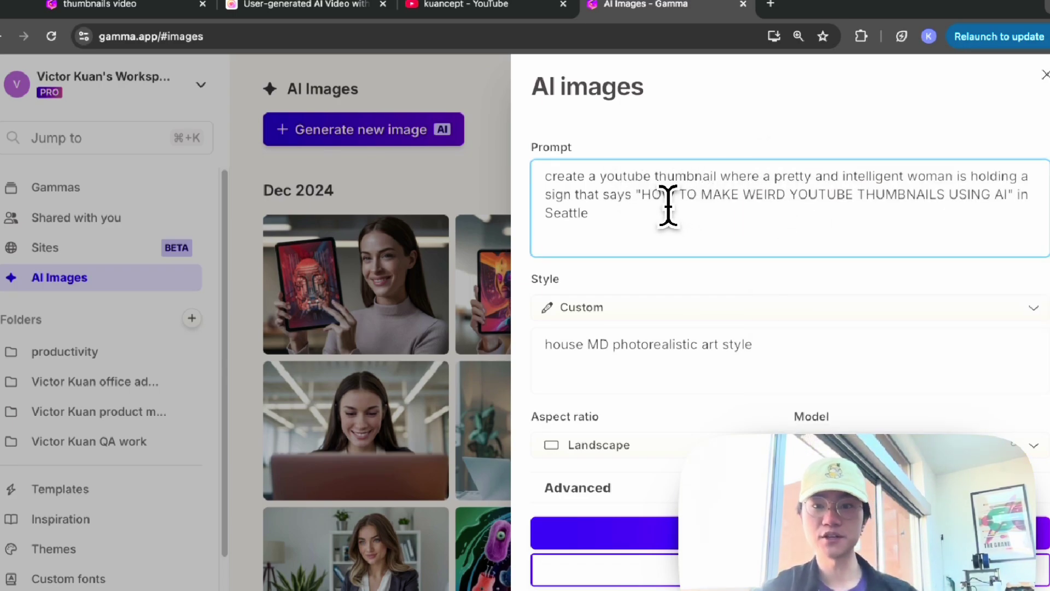
# - Generate images from the existing Seattle woman-with-sign thumbnail prompt, using the custom house MD photorealistic art style
pyautogui.moveTo(642, 196); pyautogui.dragTo(935, 197)
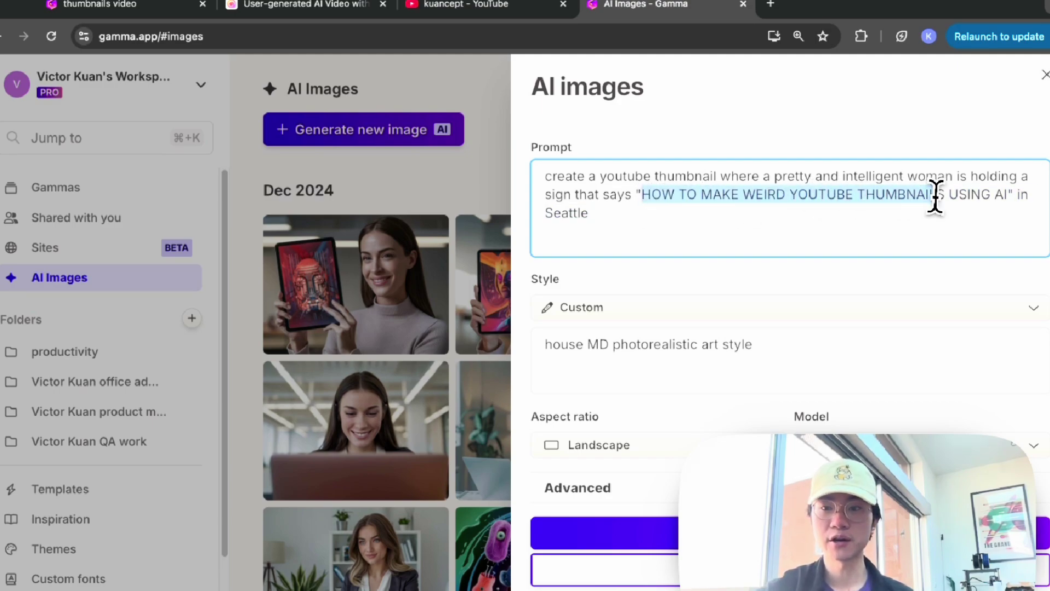
pyautogui.click(978, 196)
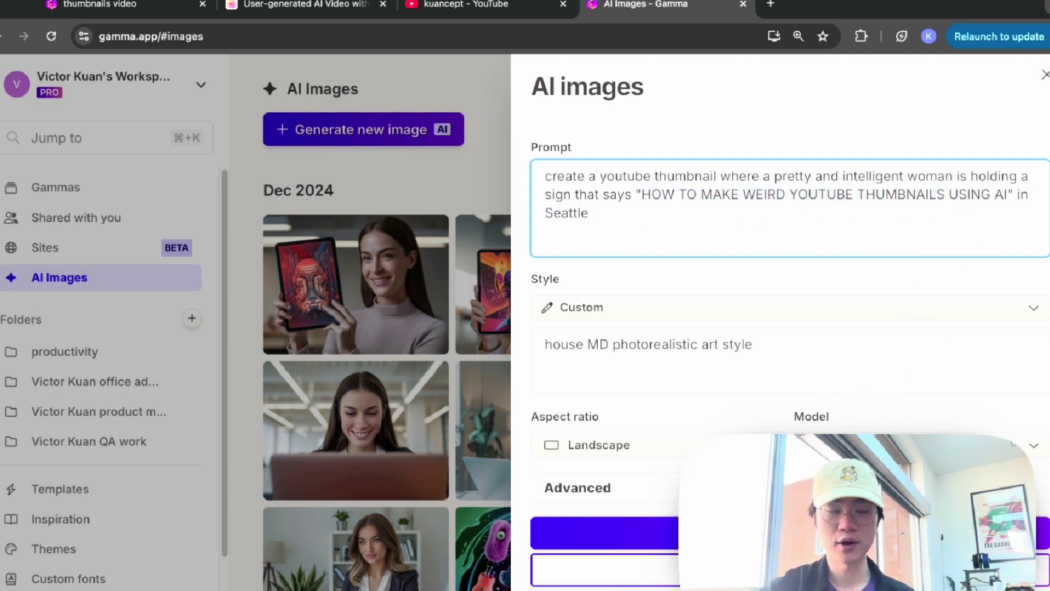
pyautogui.press('super+Return')
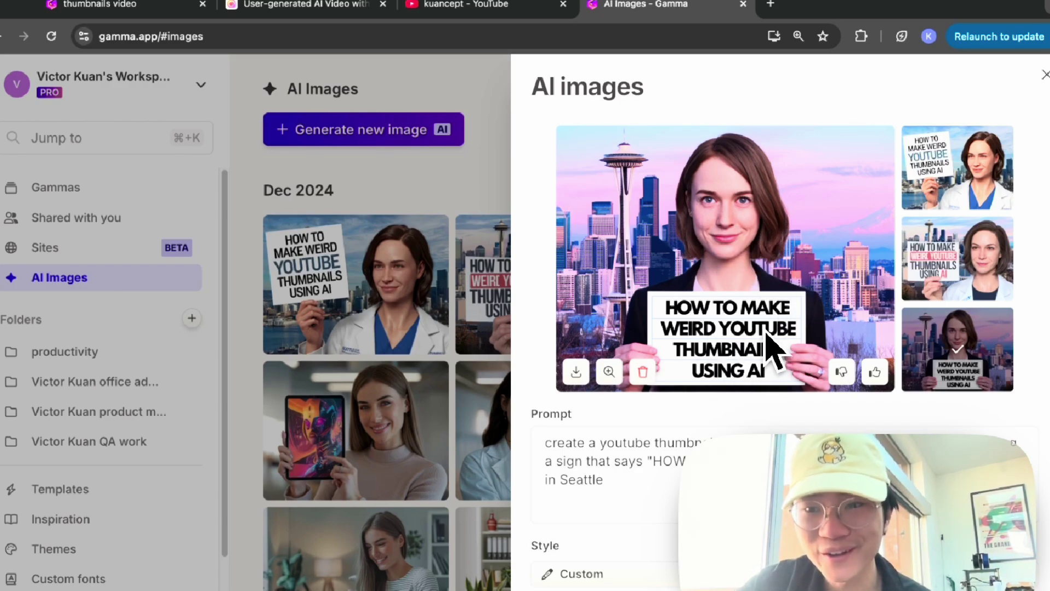
# - Compare the generated variants and rate the one with blue YouTube lettering positively, skipping the written feedback
pyautogui.click(959, 280)
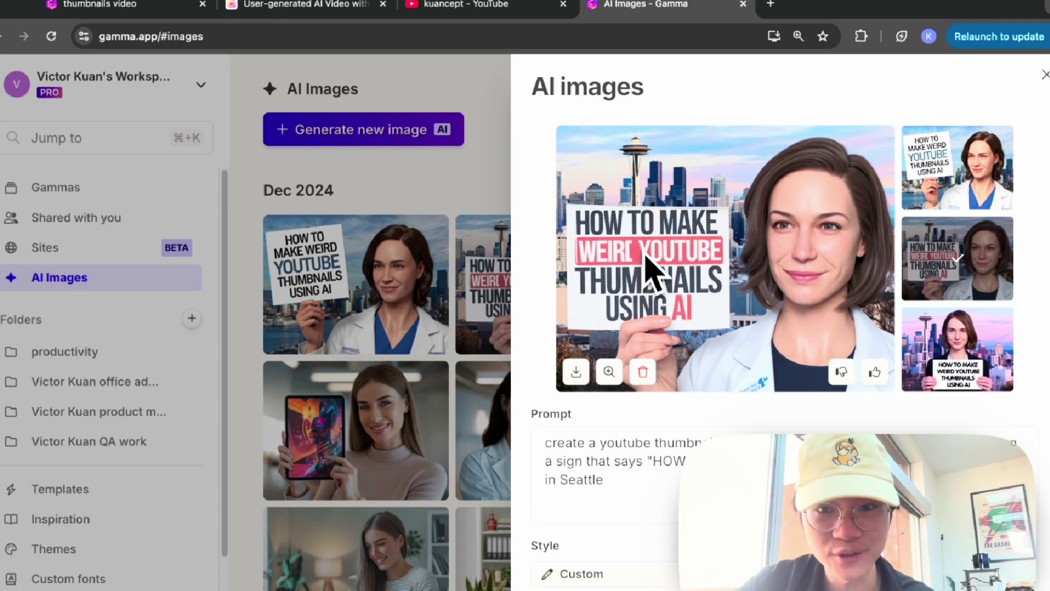
pyautogui.click(937, 200)
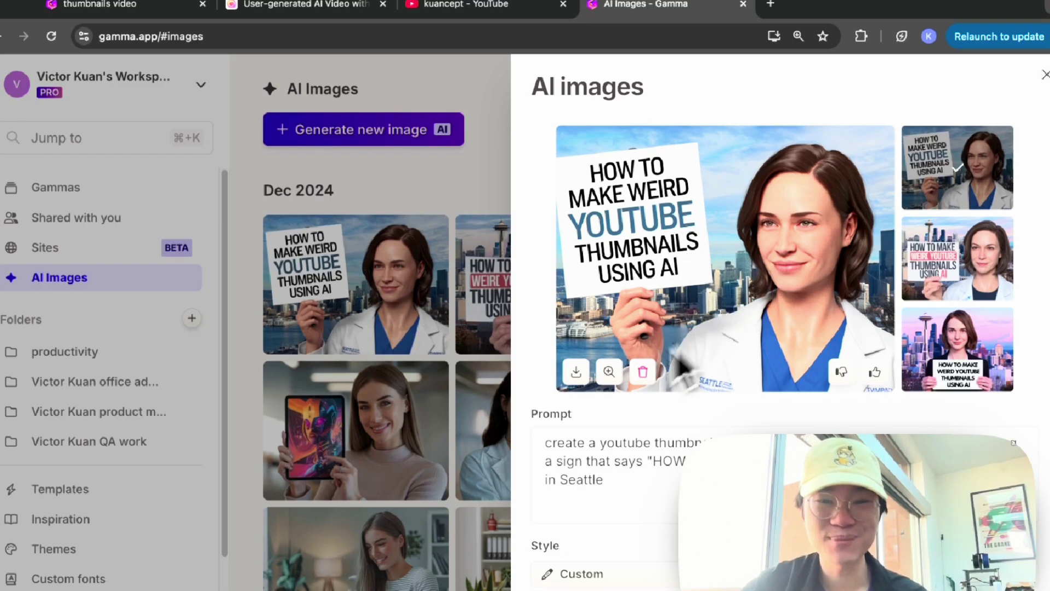
pyautogui.click(875, 372)
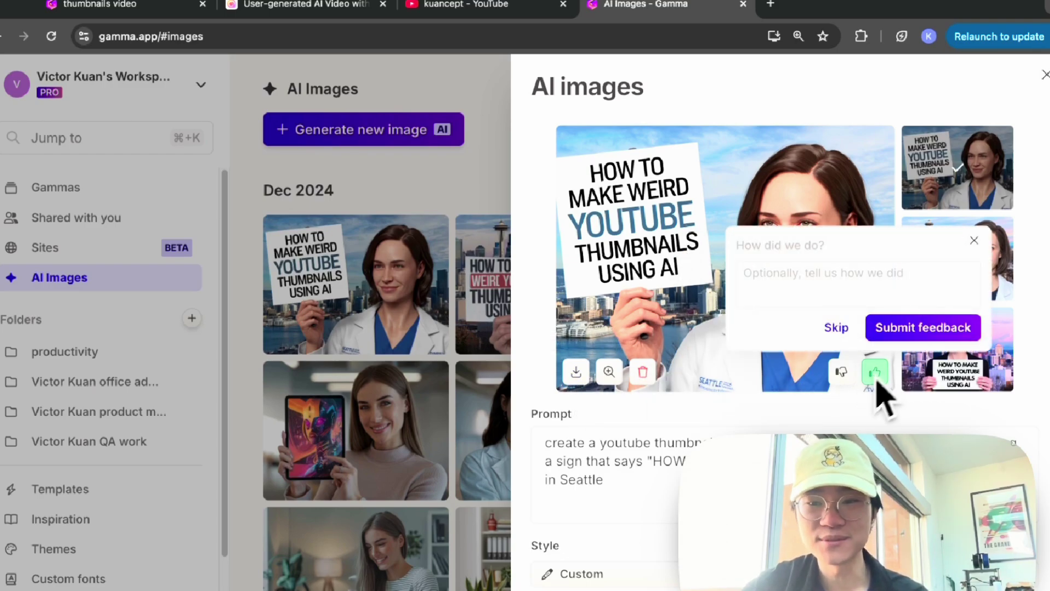
pyautogui.click(832, 329)
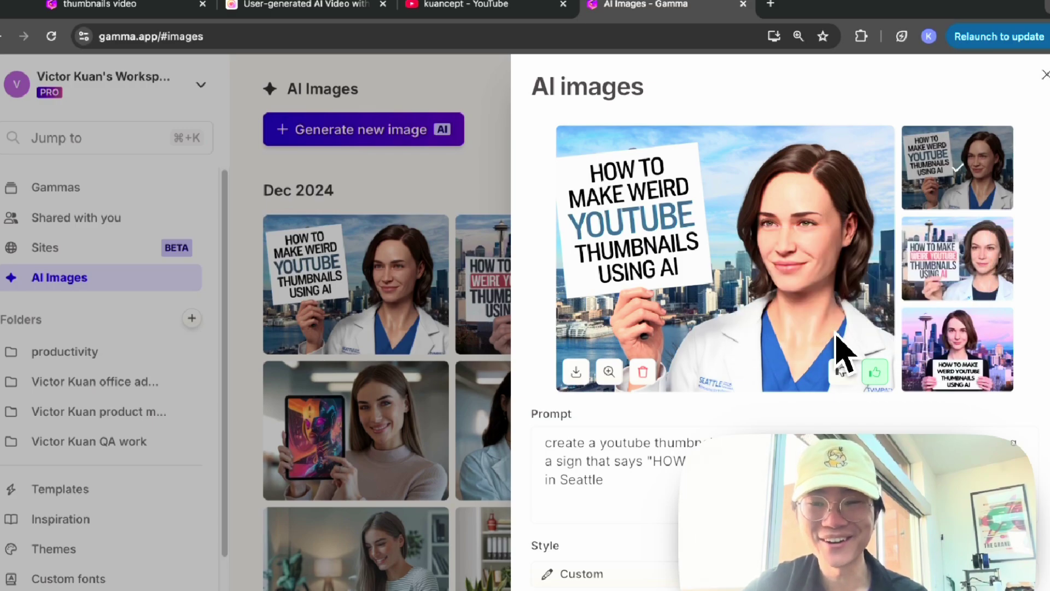
# - Open the selected variant at full size and save it as potential thumbnail 1.png
pyautogui.click(576, 371)
pyautogui.rightClick(621, 340)
pyautogui.click(669, 359)
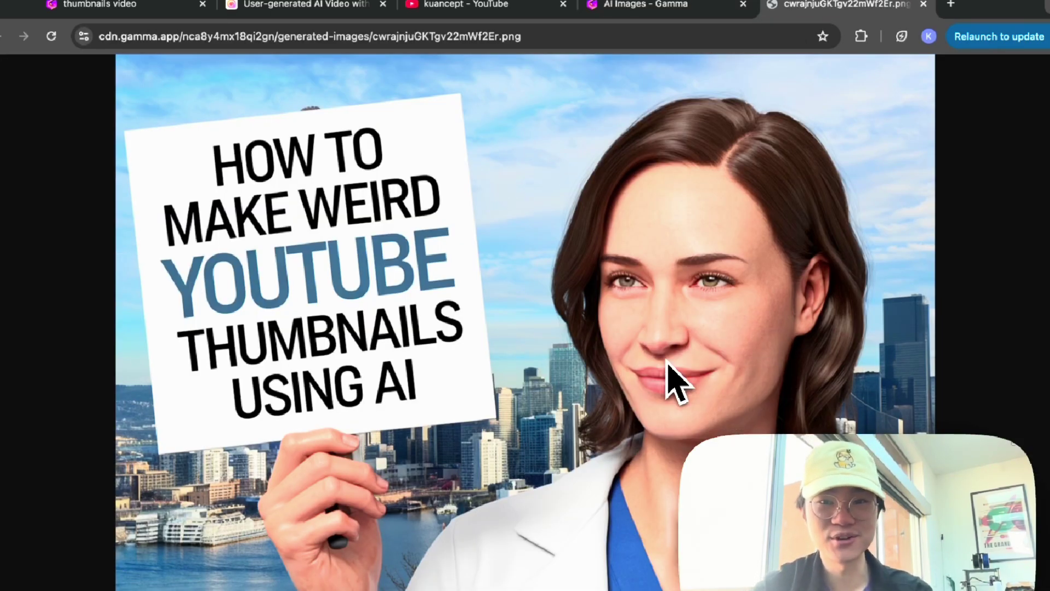
pyautogui.press('BackSpace')
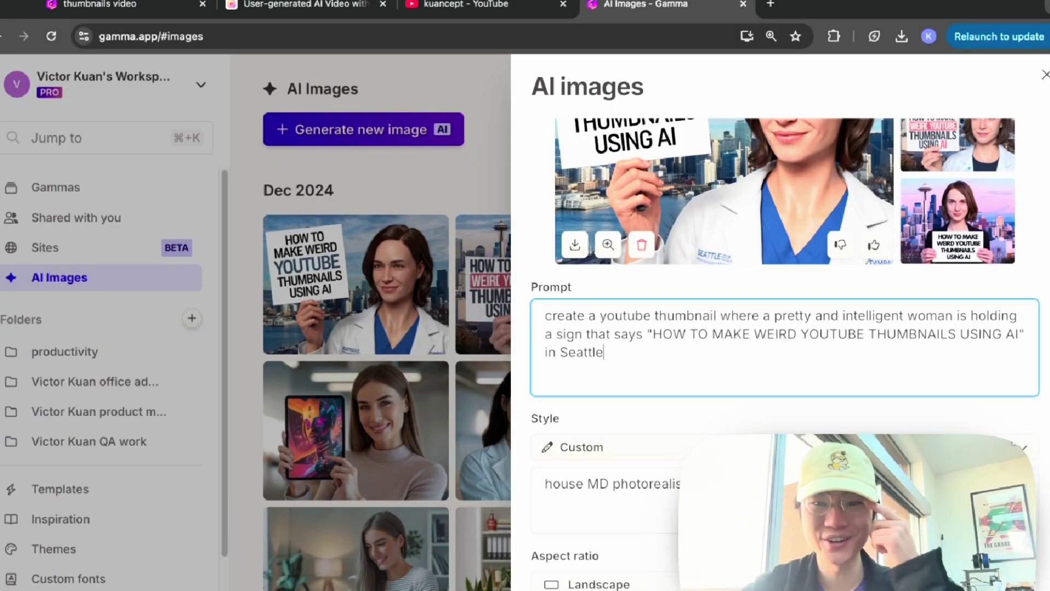
# - Replace the custom style with "itaewon class kdrama photorealistic art style" and generate new images
pyautogui.press('Tab')
pyautogui.press('Tab')
pyautogui.press('BackSpace')
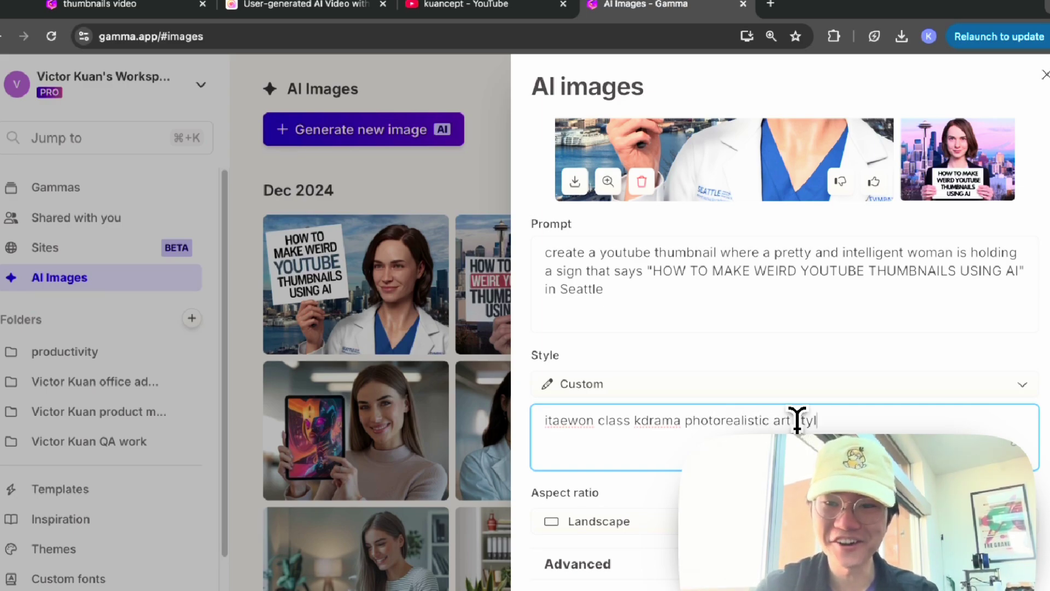
pyautogui.write('e')
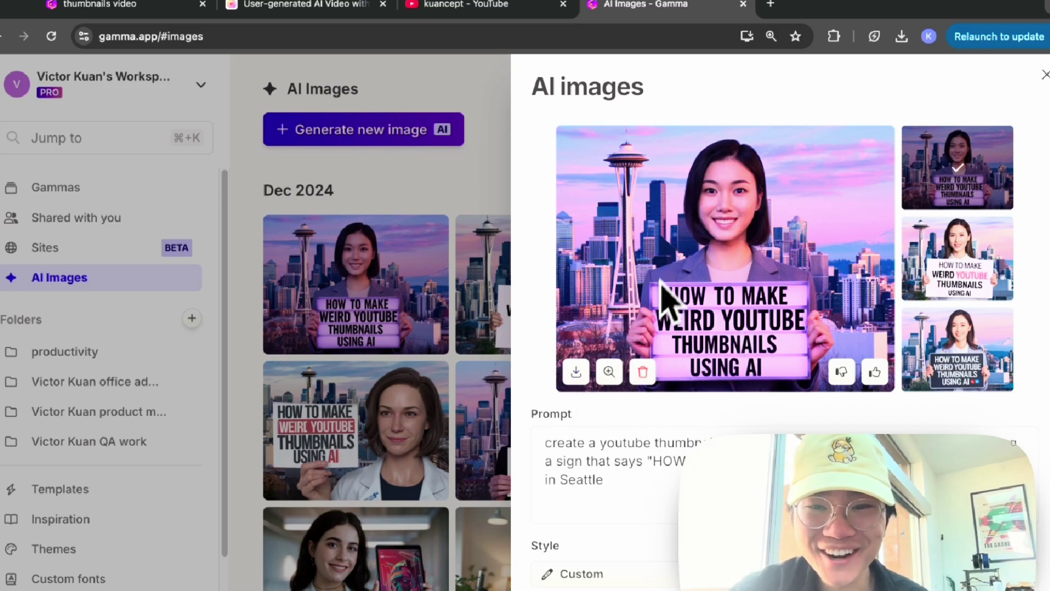
# - Enlarge the first kdrama-style image, then compare all three generated variants
pyautogui.click(609, 372)
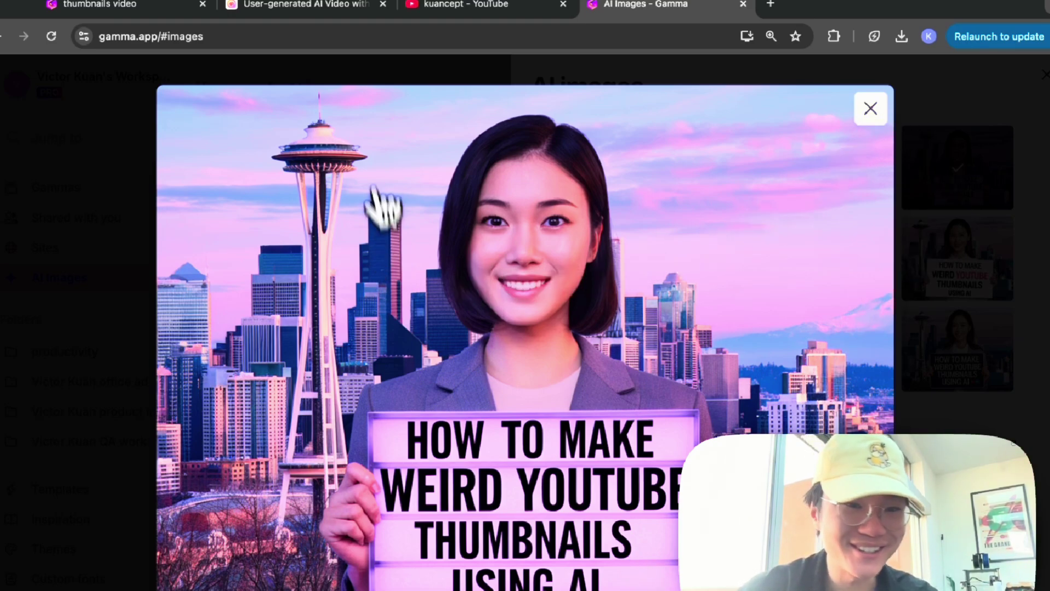
pyautogui.click(903, 123)
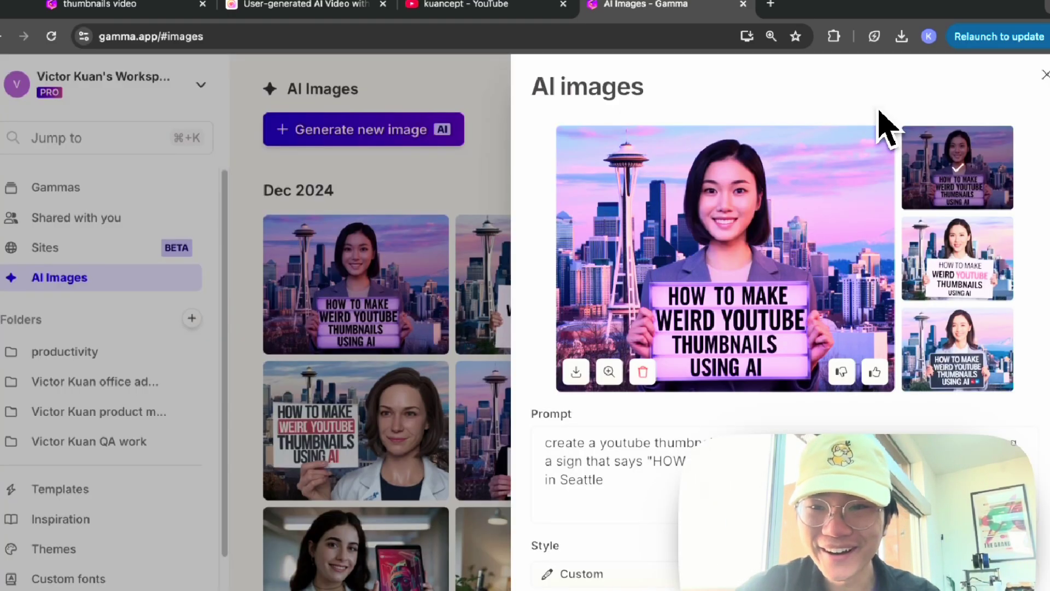
pyautogui.click(966, 238)
pyautogui.click(988, 358)
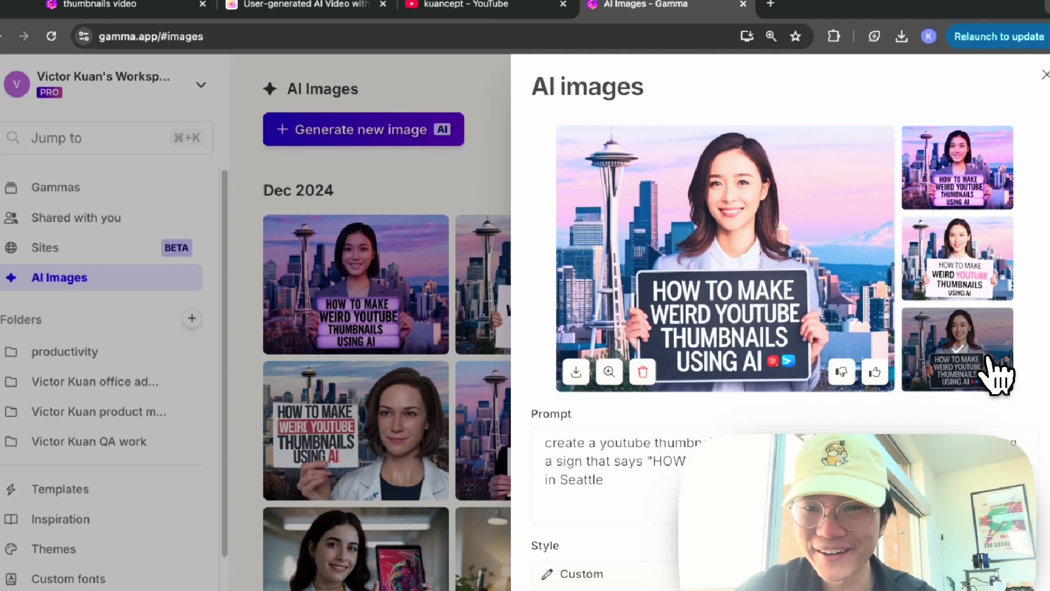
pyautogui.click(980, 175)
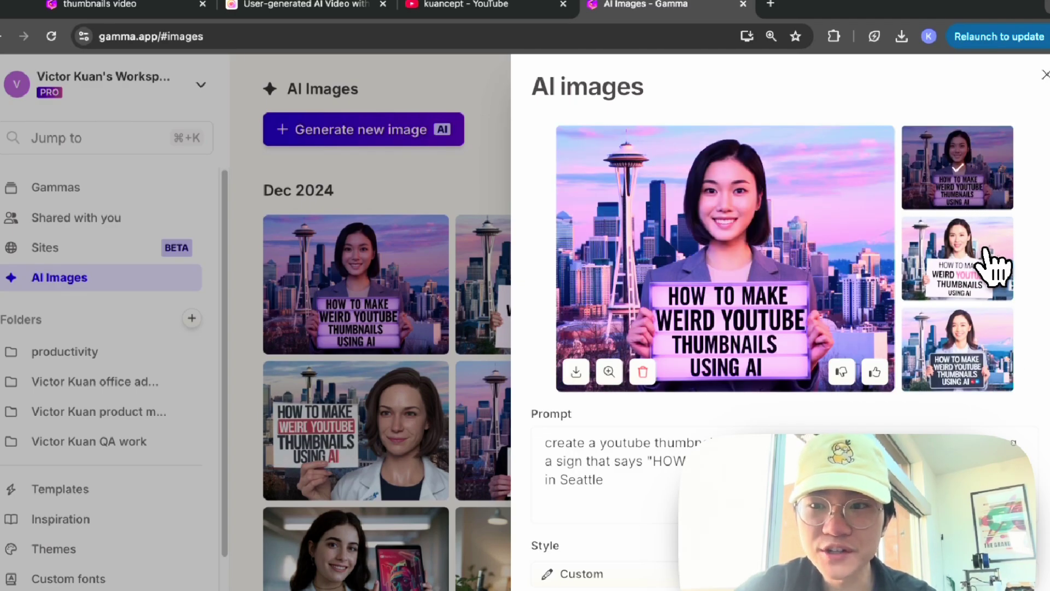
pyautogui.click(995, 261)
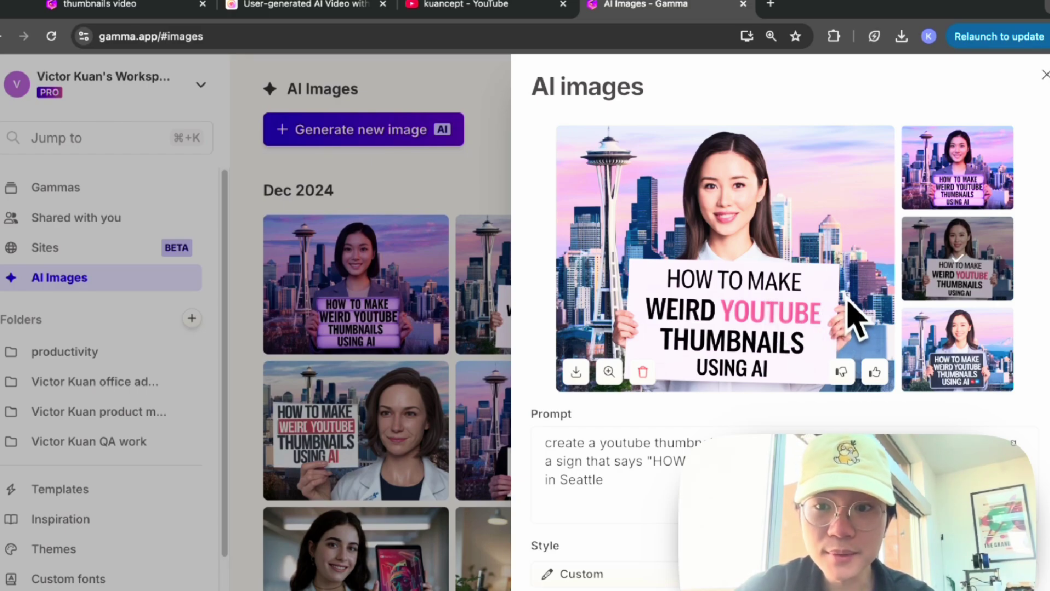
pyautogui.click(966, 178)
pyautogui.click(941, 262)
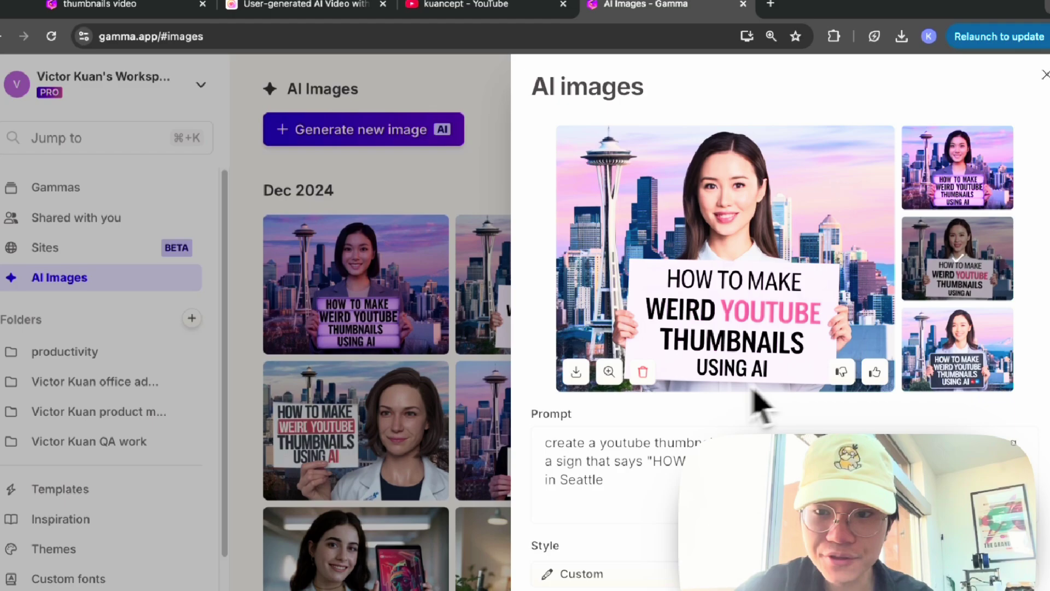
# - Rate the second and first kdrama-style variants positively, skipping the written feedback for both
pyautogui.click(875, 372)
pyautogui.click(836, 327)
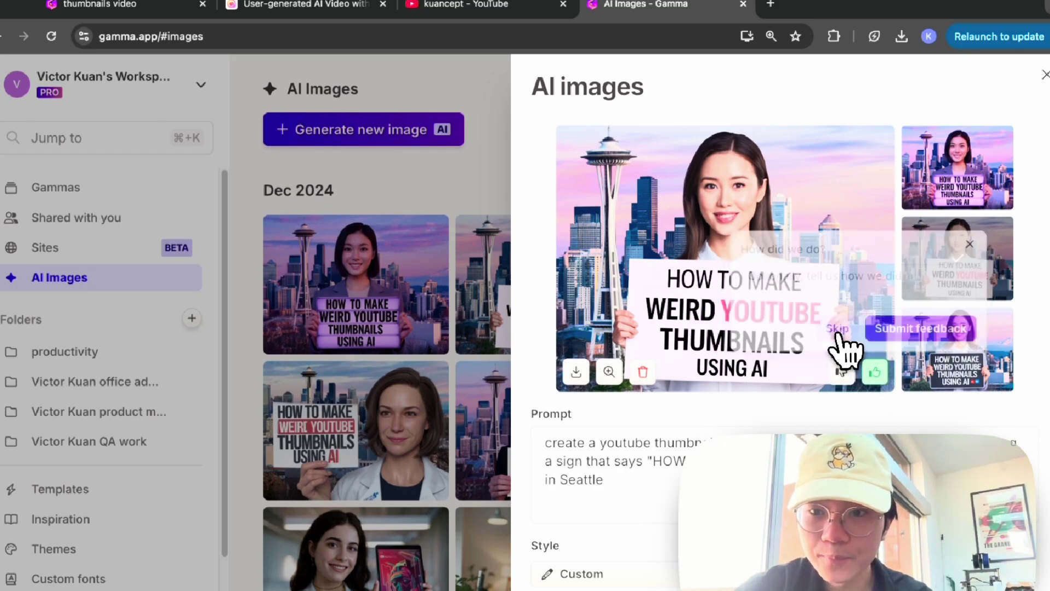
pyautogui.click(930, 204)
pyautogui.click(875, 372)
pyautogui.click(836, 327)
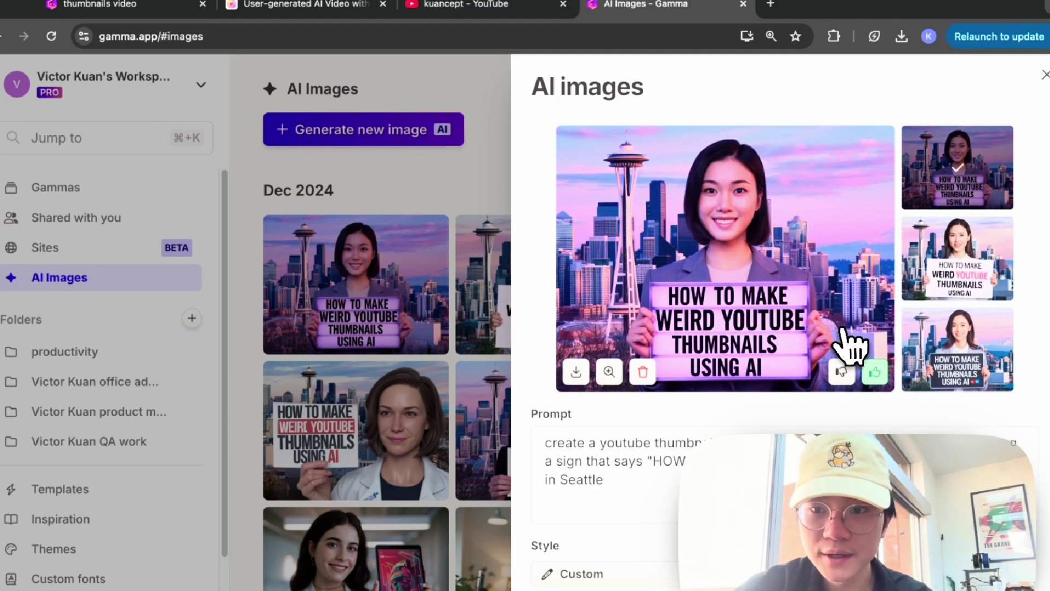
# - Examine the newest image set with its prompt and style, and view the variant with red WEIRD YOUTUBE lettering enlarged
pyautogui.scroll(-3, 870, 394)
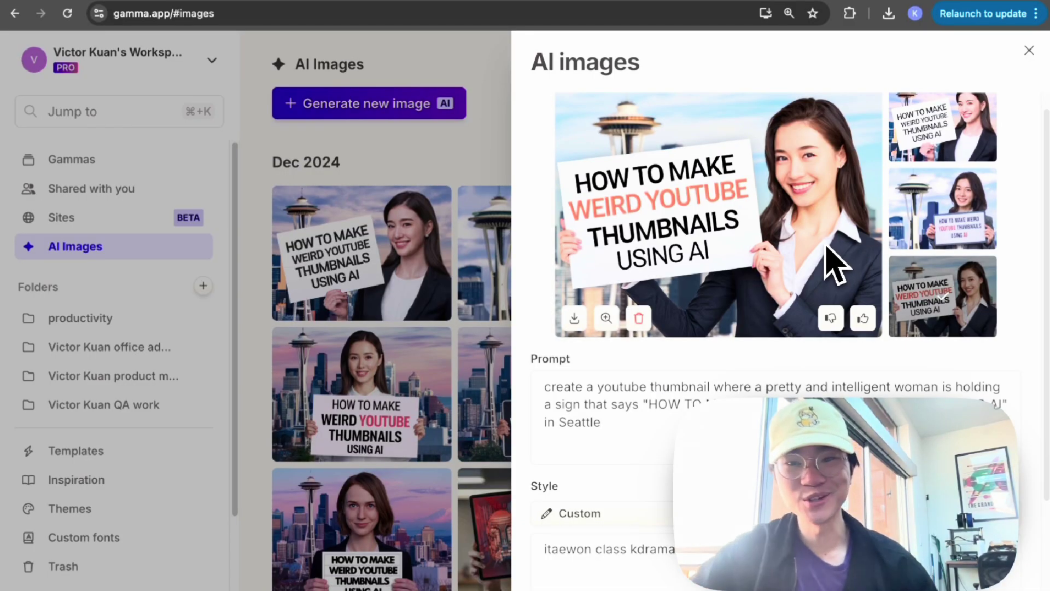
pyautogui.scroll(-2, 818, 230)
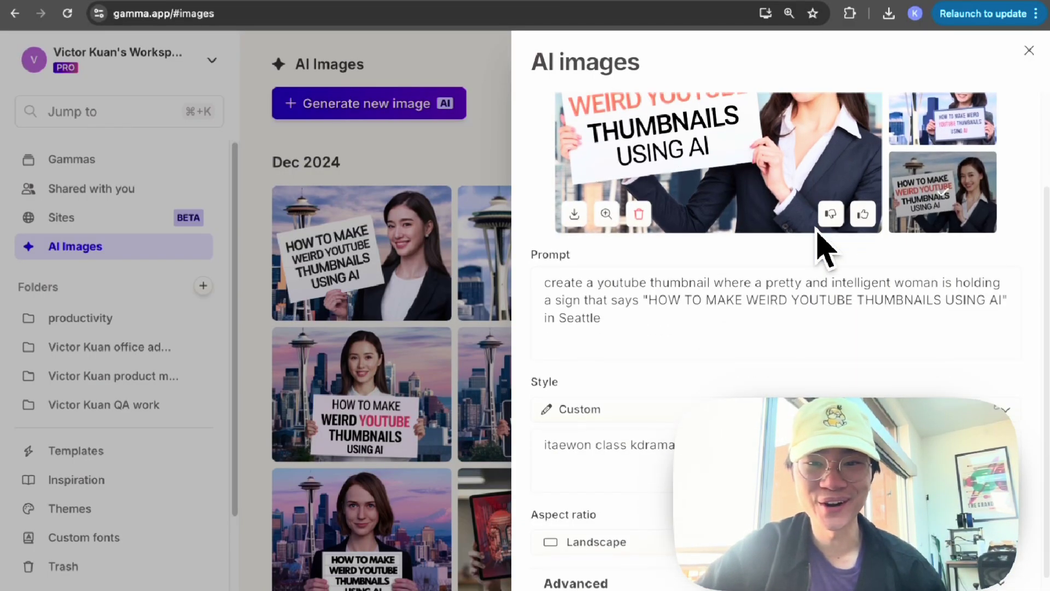
pyautogui.scroll(3, 818, 231)
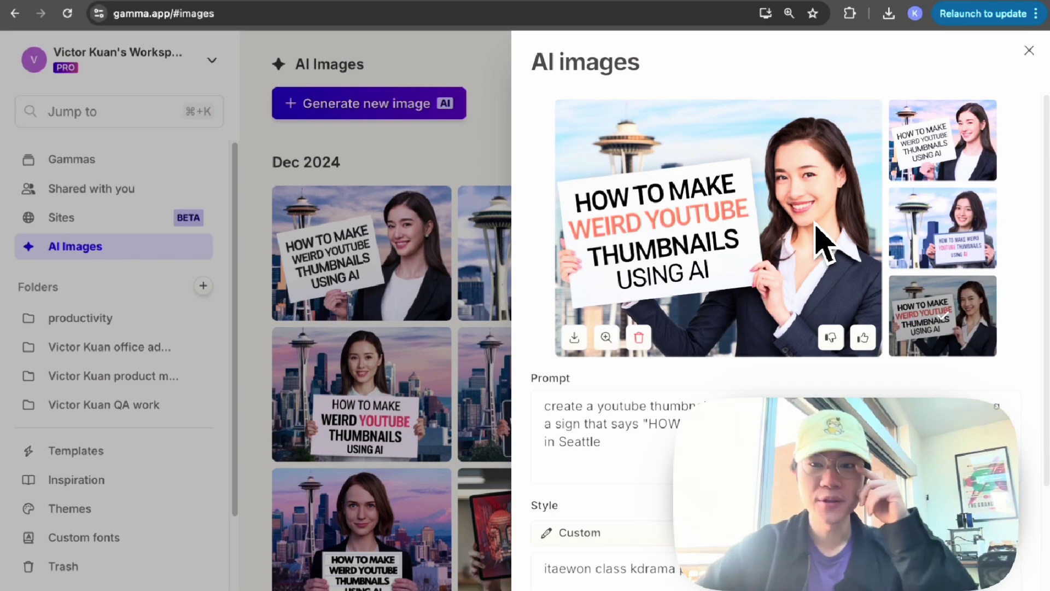
pyautogui.click(607, 337)
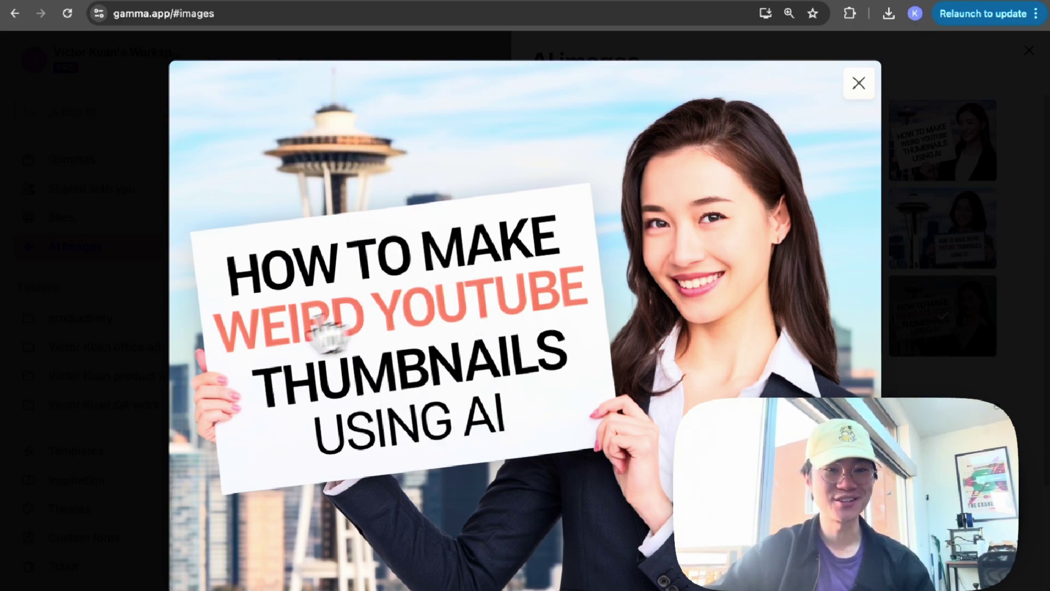
pyautogui.click(859, 83)
# - Rate the variant with red WEIRD YOUTUBE lettering positively and save its enlarged image as potential thumbnail 2.png
pyautogui.click(864, 337)
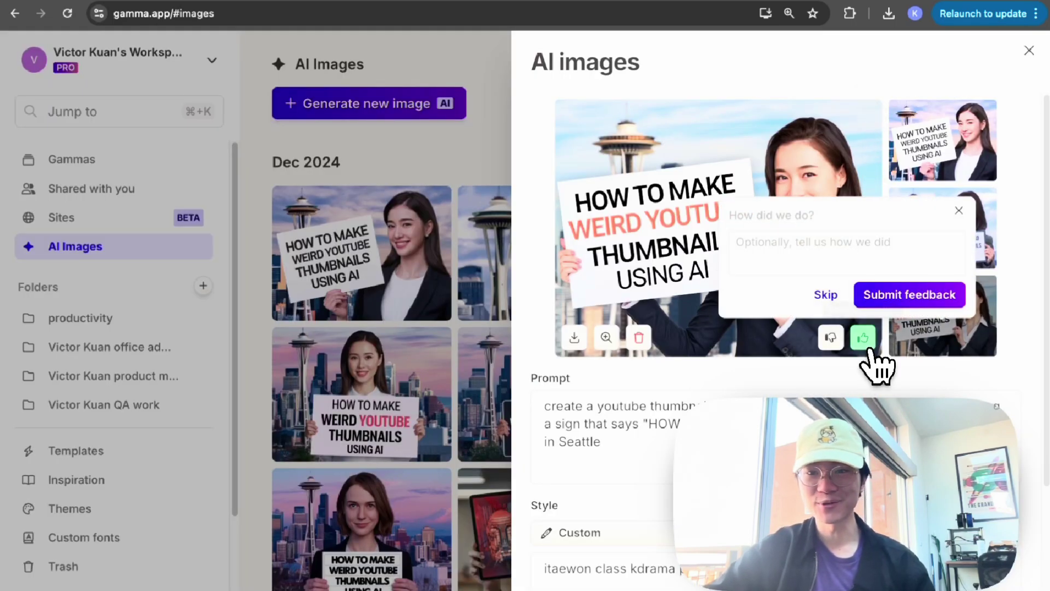
pyautogui.click(706, 335)
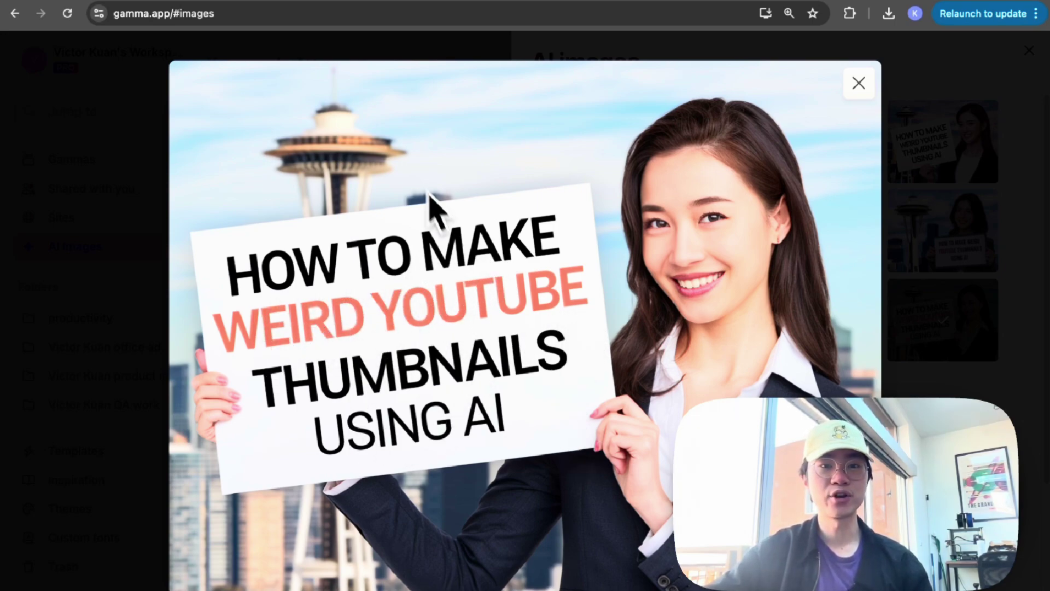
pyautogui.rightClick(734, 298)
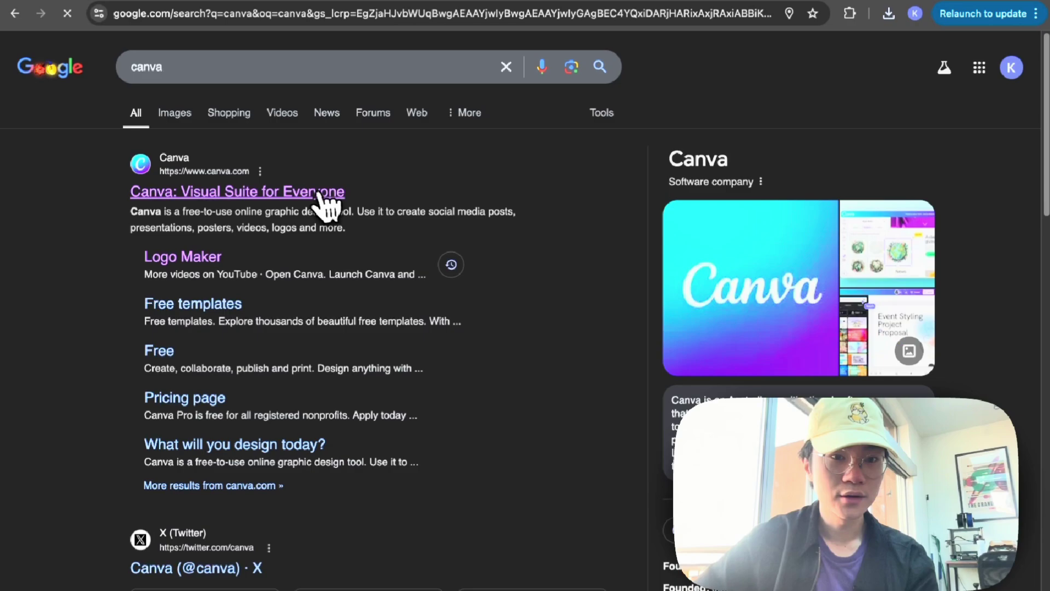
# - Open the Canva website and create a new custom-size design of 1920 × 1080 px
pyautogui.click(321, 200)
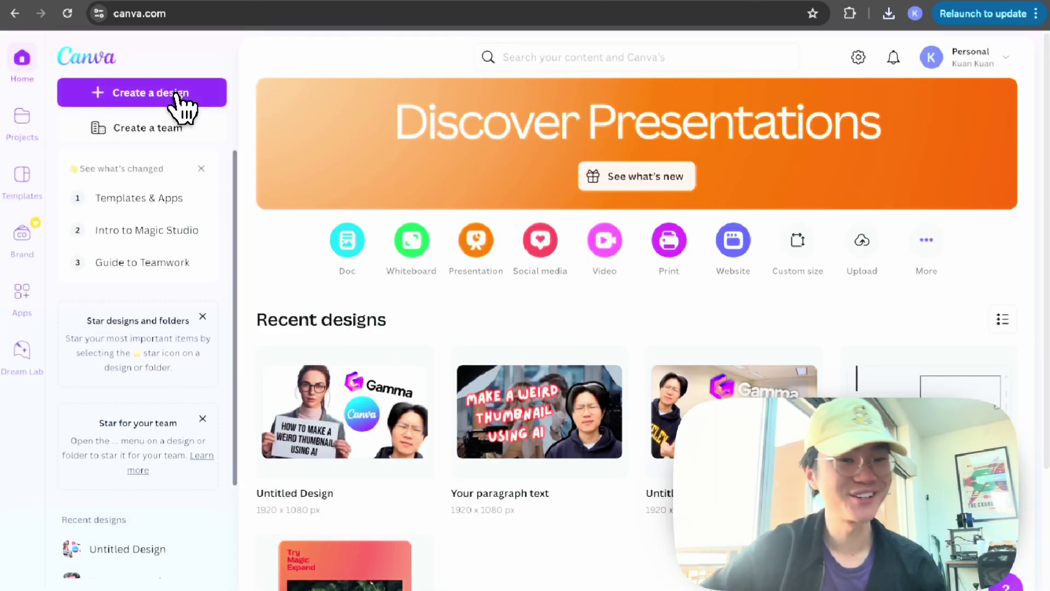
pyautogui.click(186, 94)
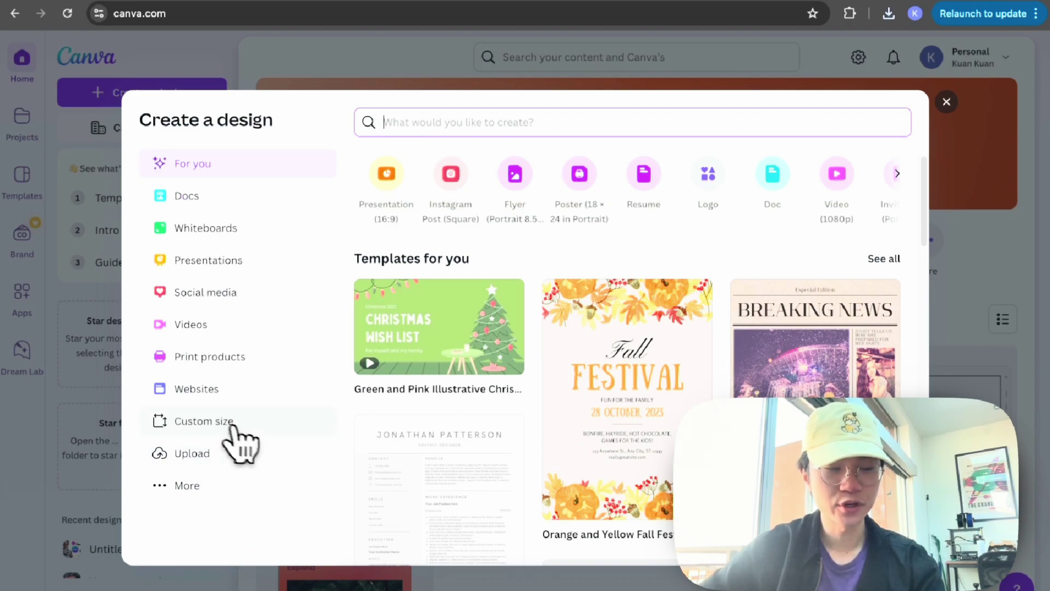
pyautogui.click(214, 420)
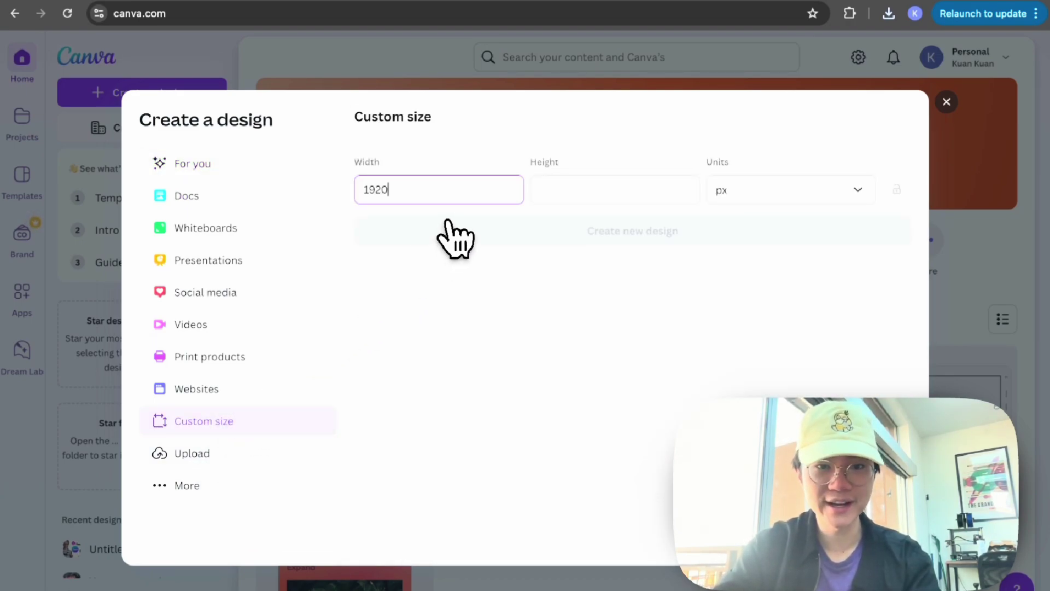
pyautogui.press('Tab')
pyautogui.write('1080')
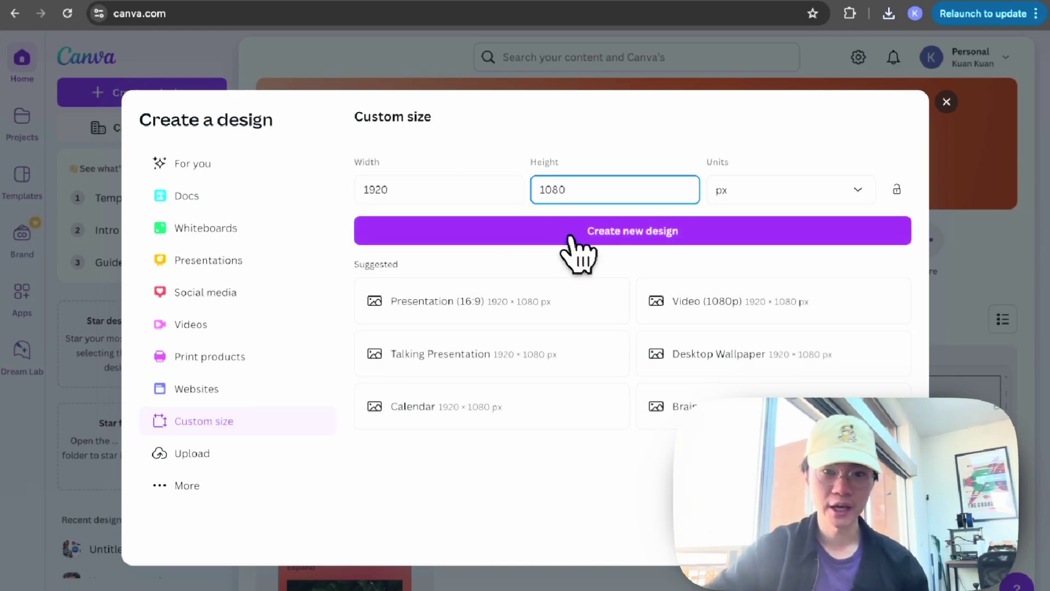
pyautogui.click(597, 237)
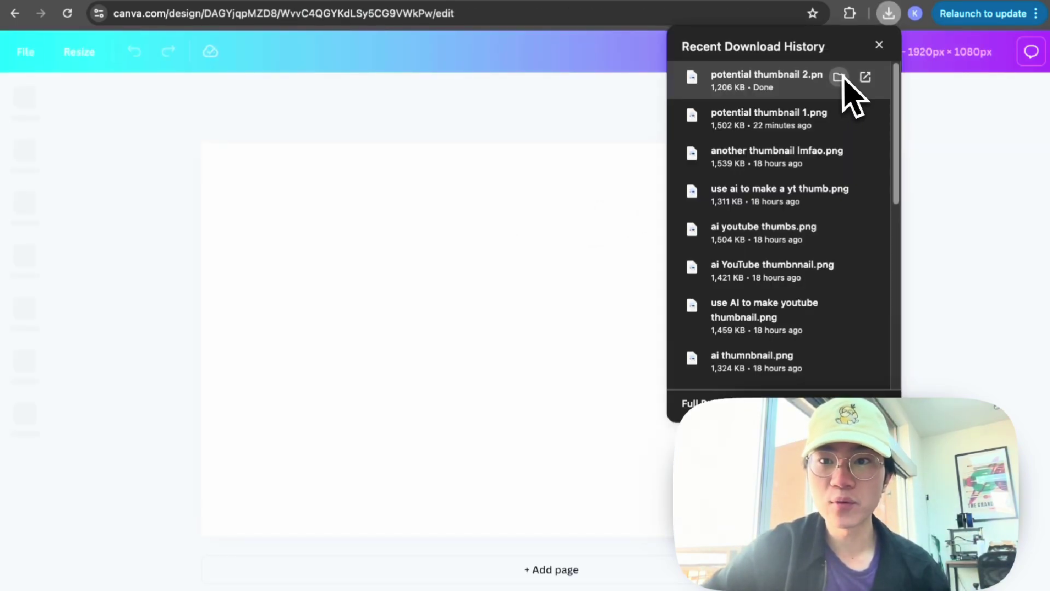
# - Place the downloaded potential thumbnail 2.png on the blank canvas and deselect it
pyautogui.moveTo(788, 90); pyautogui.dragTo(536, 268)
pyautogui.click(580, 164)
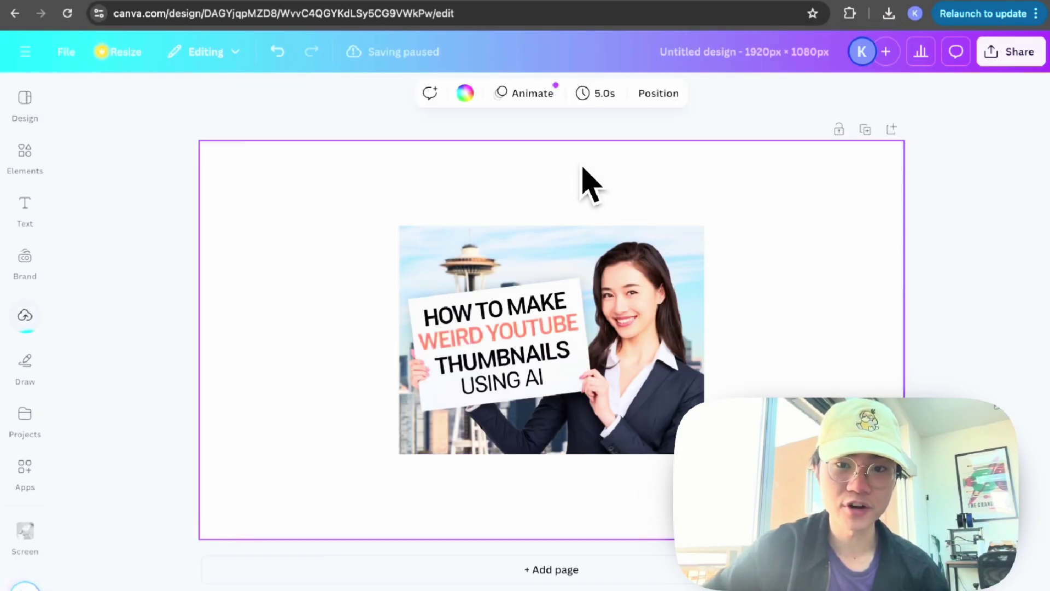
# - Enlarge and reposition the image of the woman holding the sign so it fills the whole canvas
pyautogui.click(589, 247)
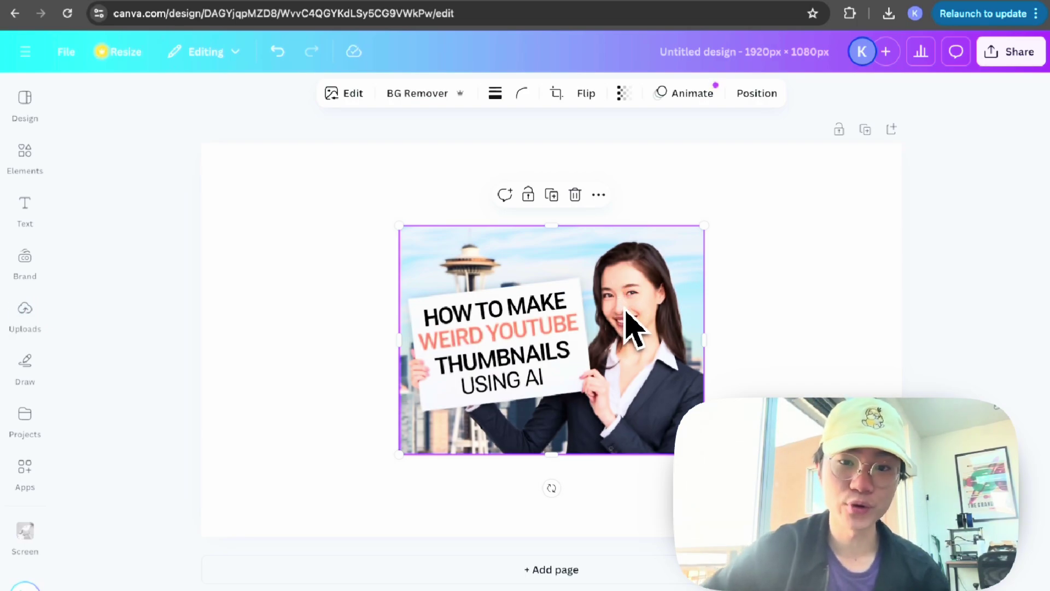
pyautogui.moveTo(626, 310); pyautogui.dragTo(415, 212)
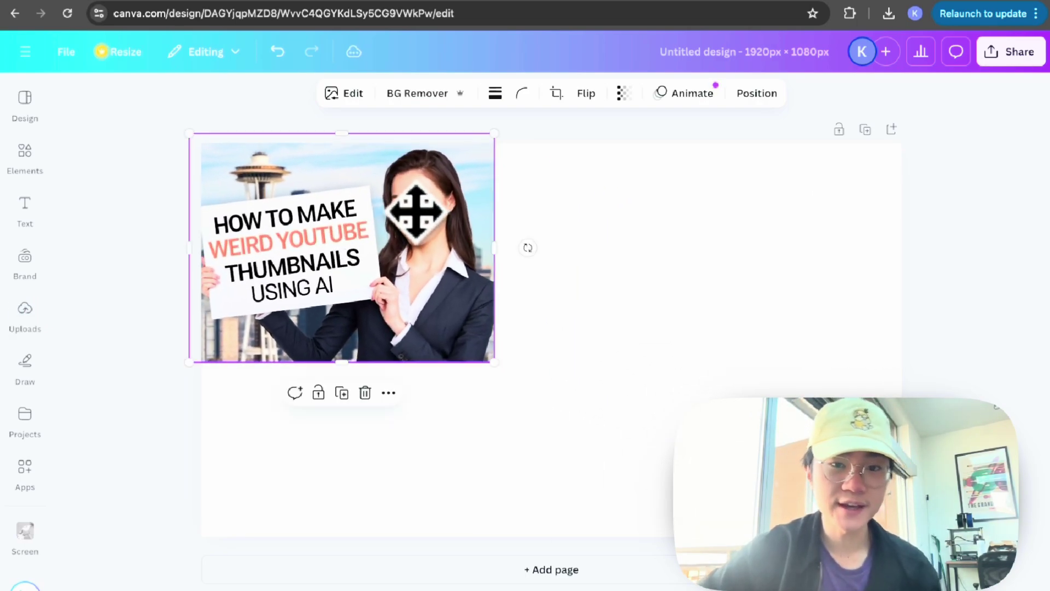
pyautogui.moveTo(495, 363); pyautogui.dragTo(911, 569)
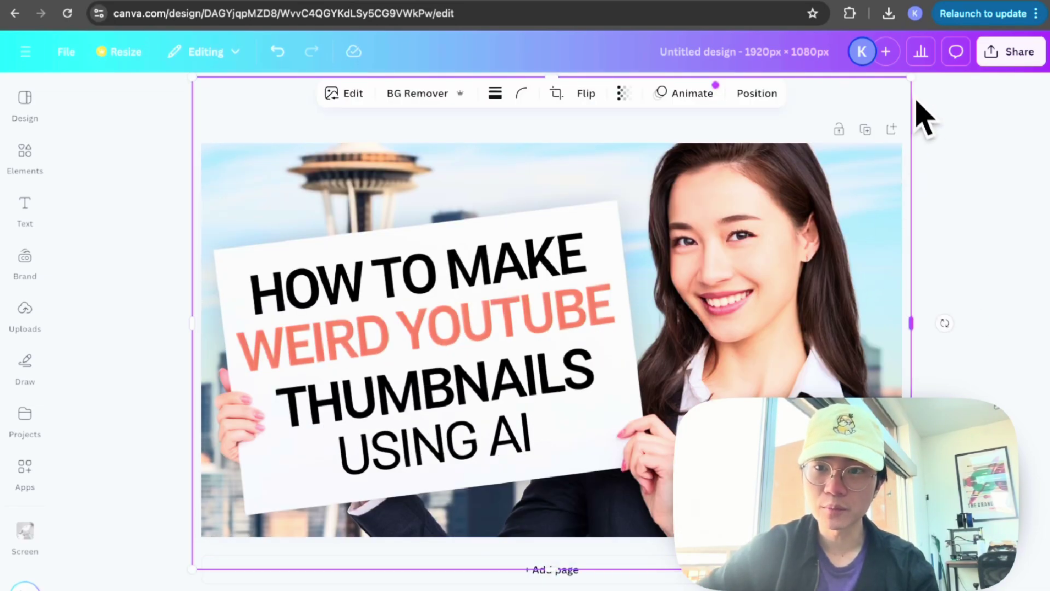
pyautogui.moveTo(913, 74); pyautogui.dragTo(877, 117)
pyautogui.hotkey('ctrl', 'z')
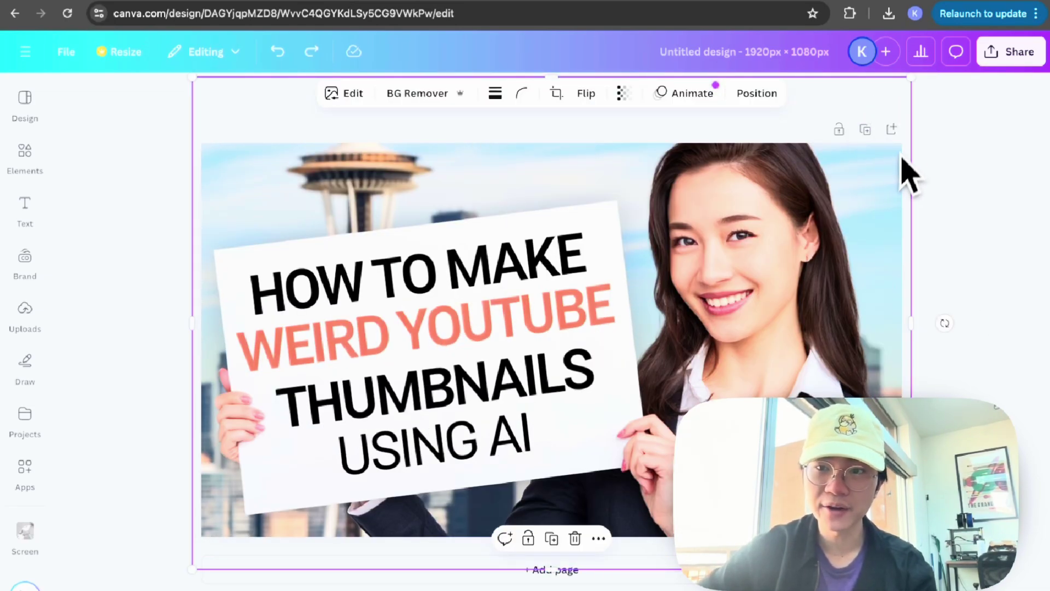
pyautogui.moveTo(911, 77); pyautogui.dragTo(870, 114)
pyautogui.moveTo(832, 187); pyautogui.dragTo(863, 197)
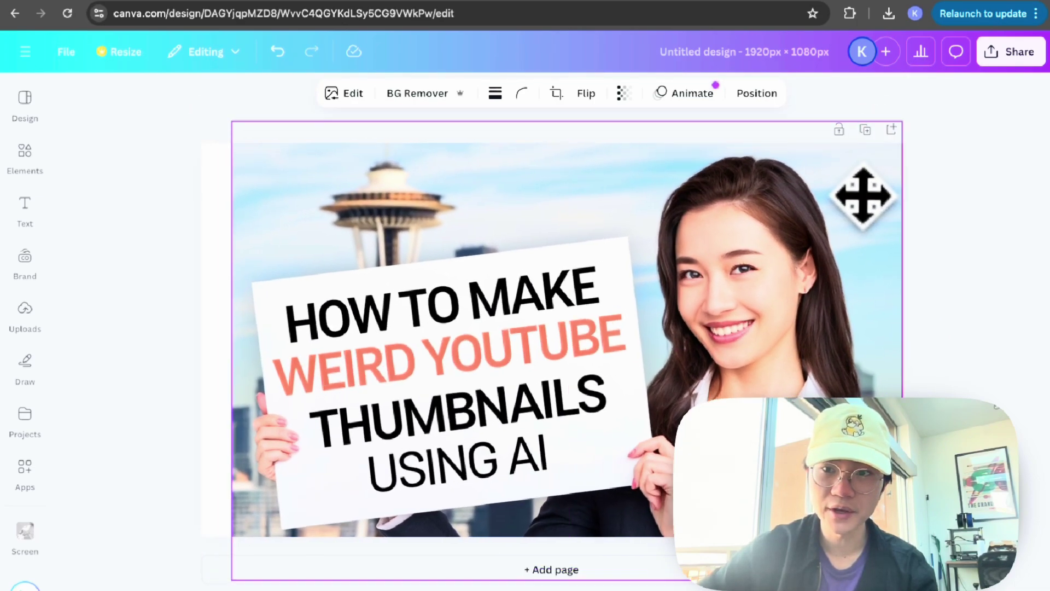
pyautogui.moveTo(237, 122); pyautogui.dragTo(208, 107)
pyautogui.click(1020, 216)
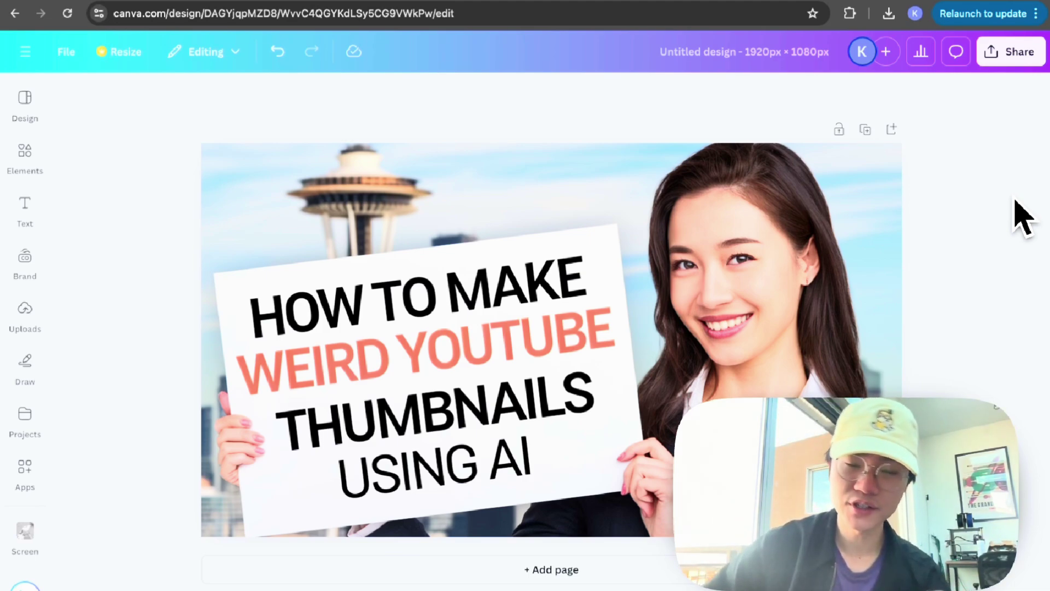
pyautogui.click(32, 364)
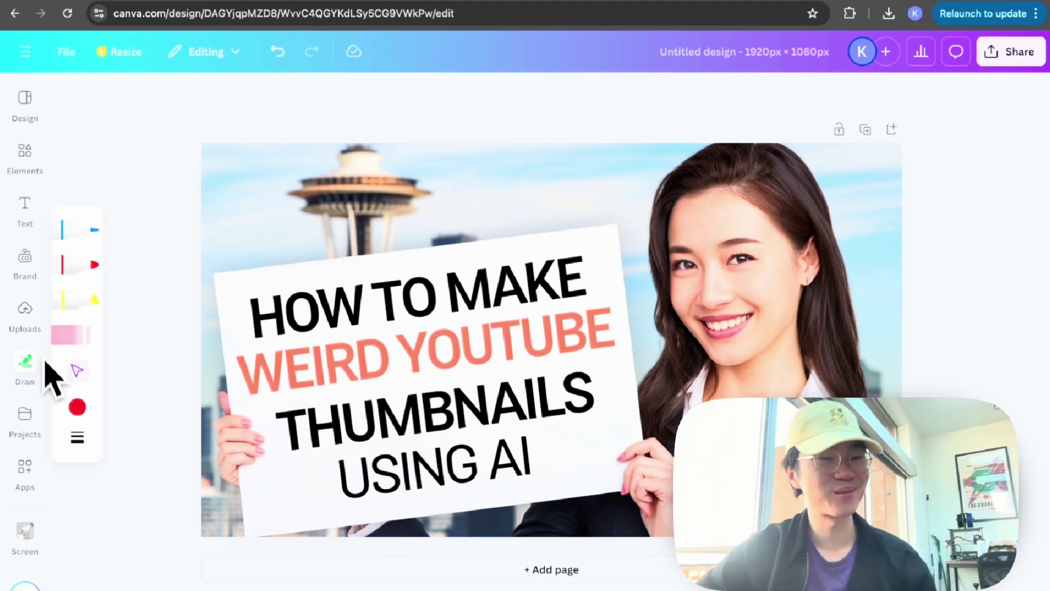
pyautogui.click(25, 207)
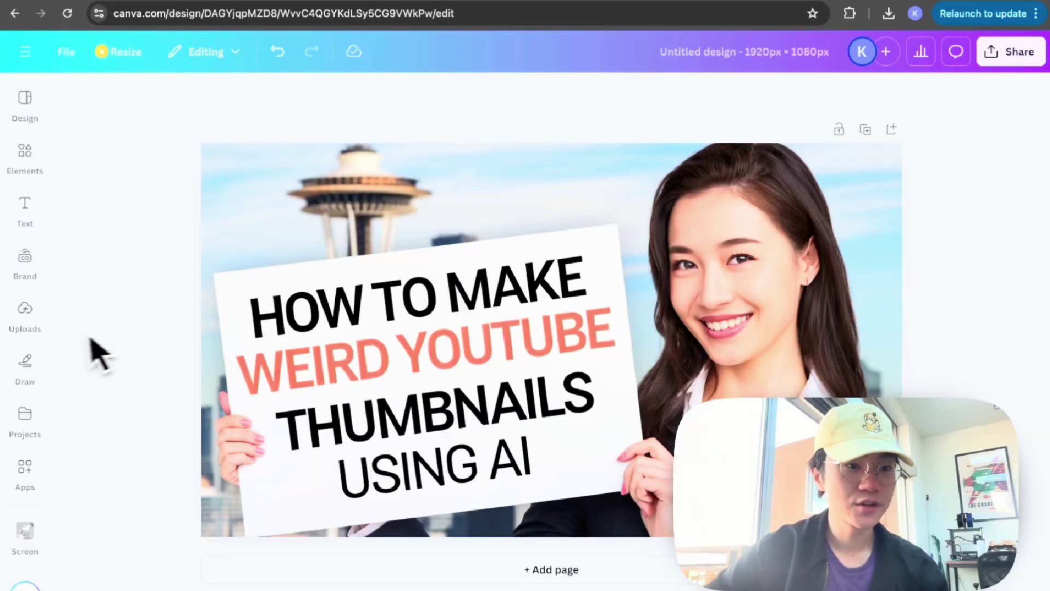
# - Place the uploaded round Canva logo over the upper middle of the thumbnail
pyautogui.click(40, 321)
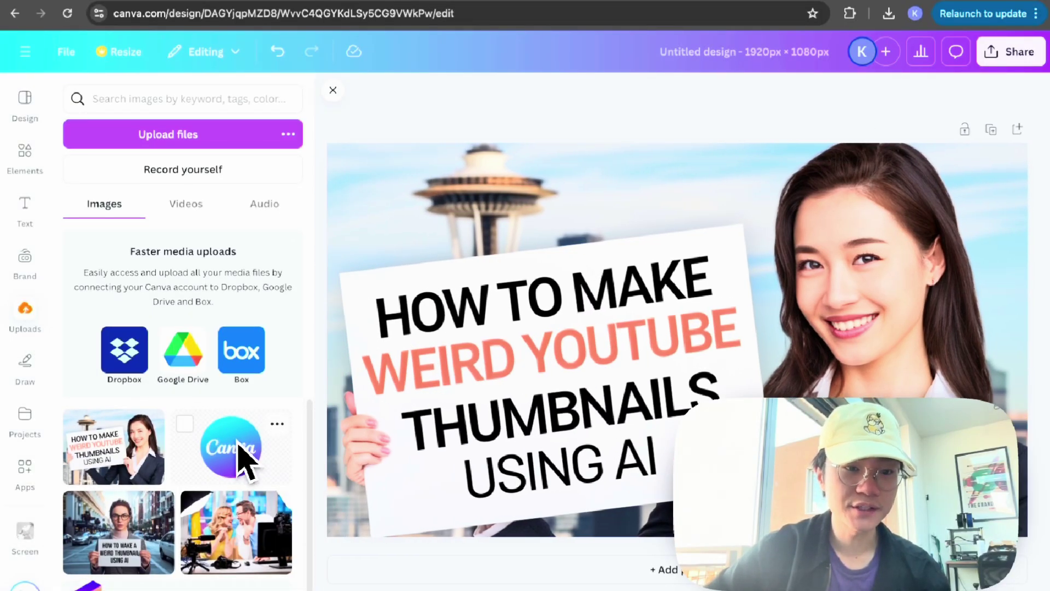
pyautogui.moveTo(243, 459); pyautogui.dragTo(736, 385)
pyautogui.moveTo(849, 352); pyautogui.dragTo(731, 263)
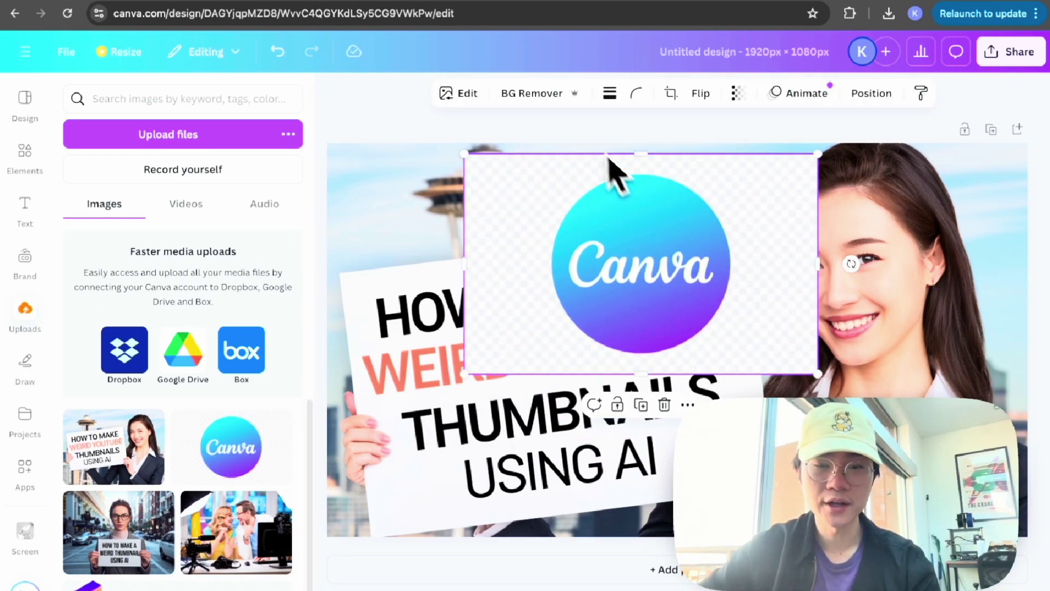
# - Remove the background of the Canva logo, and reposition and resize the logo
pyautogui.click(544, 95)
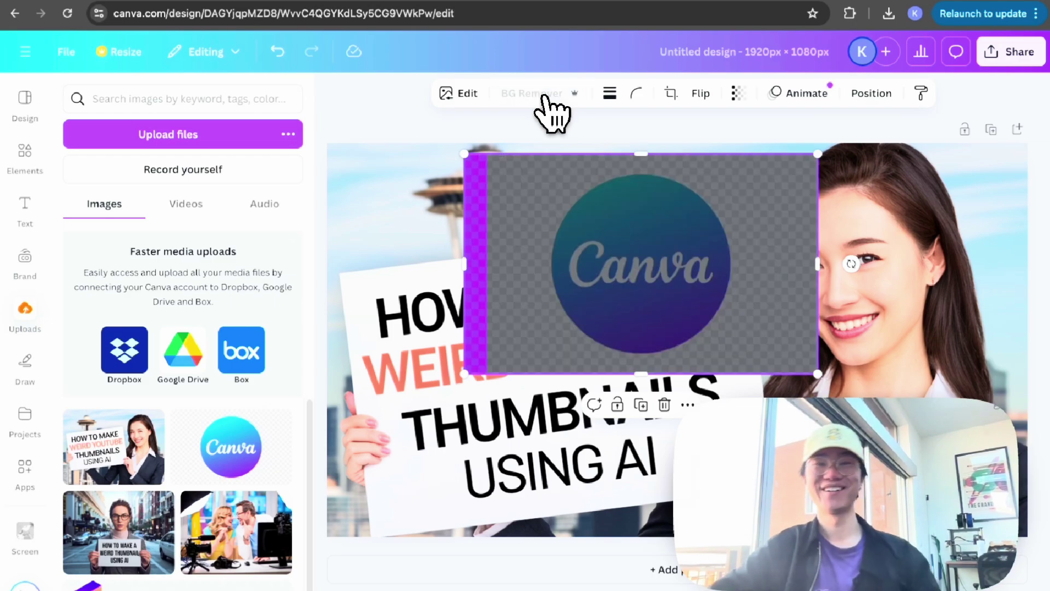
pyautogui.moveTo(728, 309); pyautogui.dragTo(718, 281)
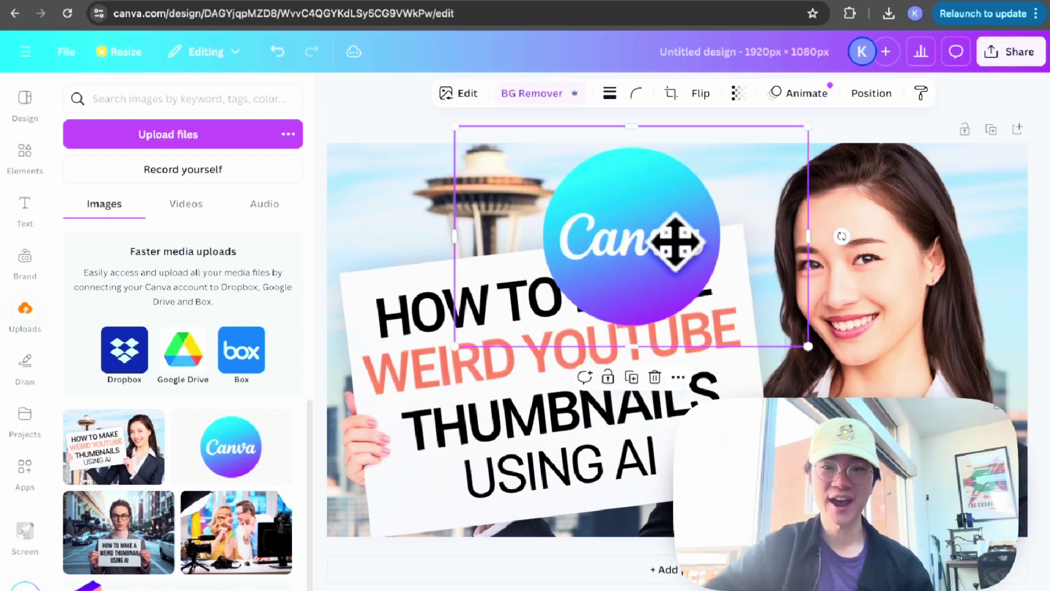
pyautogui.moveTo(809, 345); pyautogui.dragTo(797, 335)
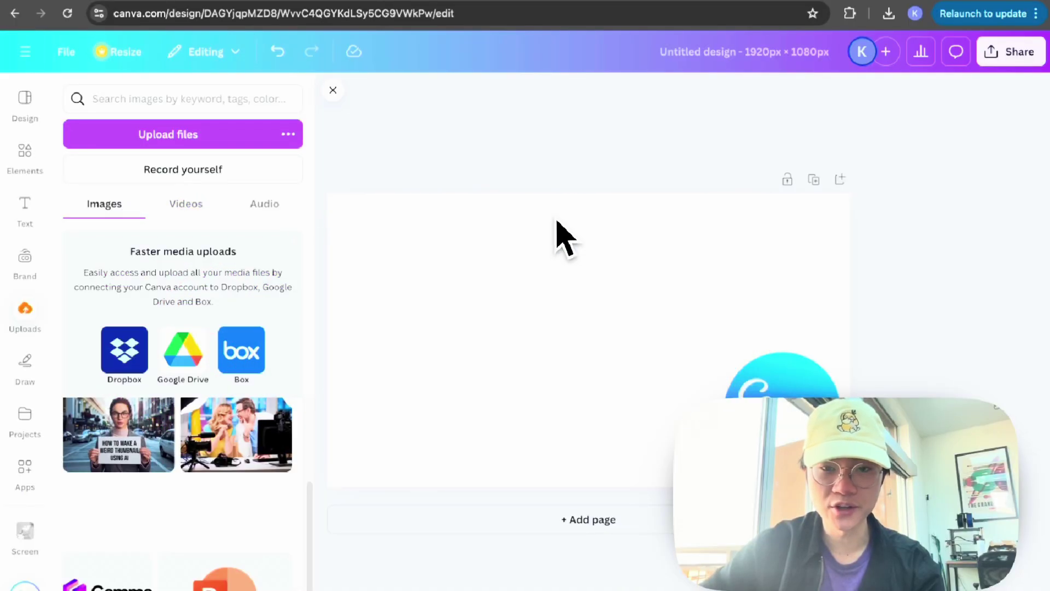
# - Place the uploaded Gamma logo with white lettering beside the Canva logo above the sign
pyautogui.moveTo(565, 238); pyautogui.dragTo(614, 263)
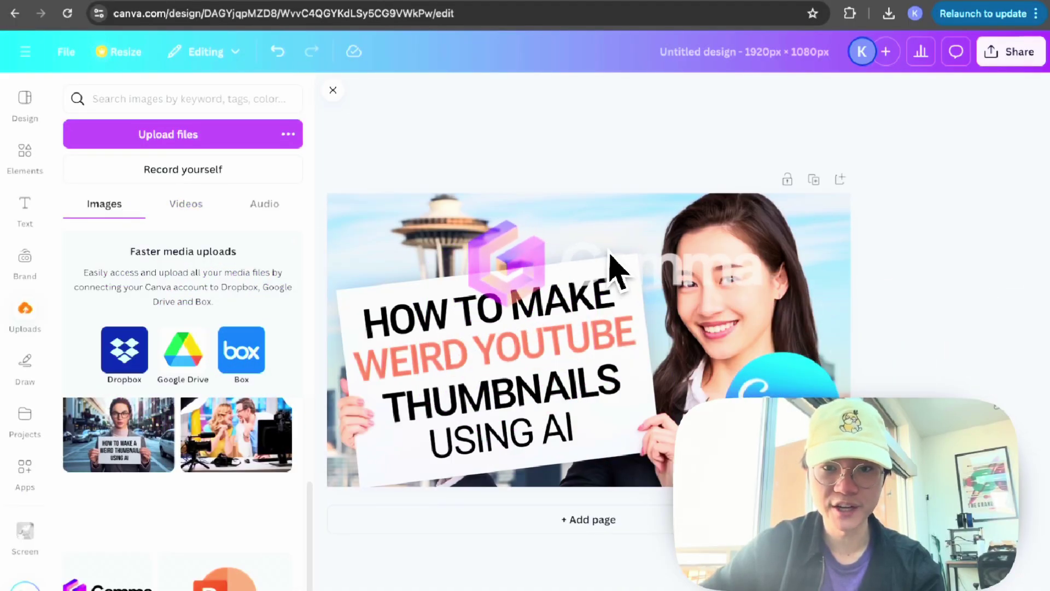
pyautogui.moveTo(761, 220); pyautogui.dragTo(520, 225)
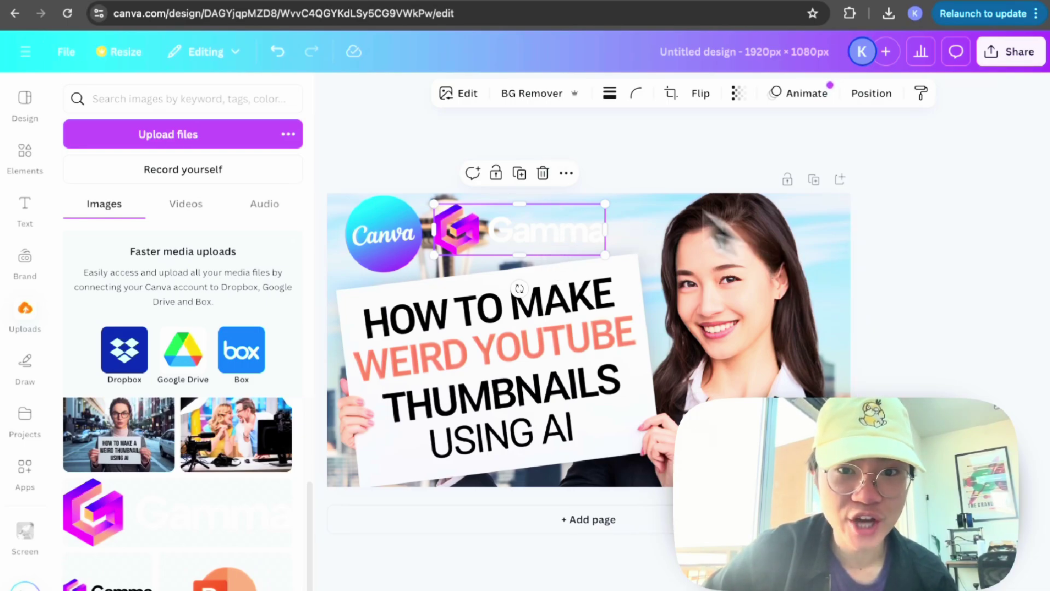
# - Apply the Glow shadow effect to the Gamma logo
pyautogui.click(468, 94)
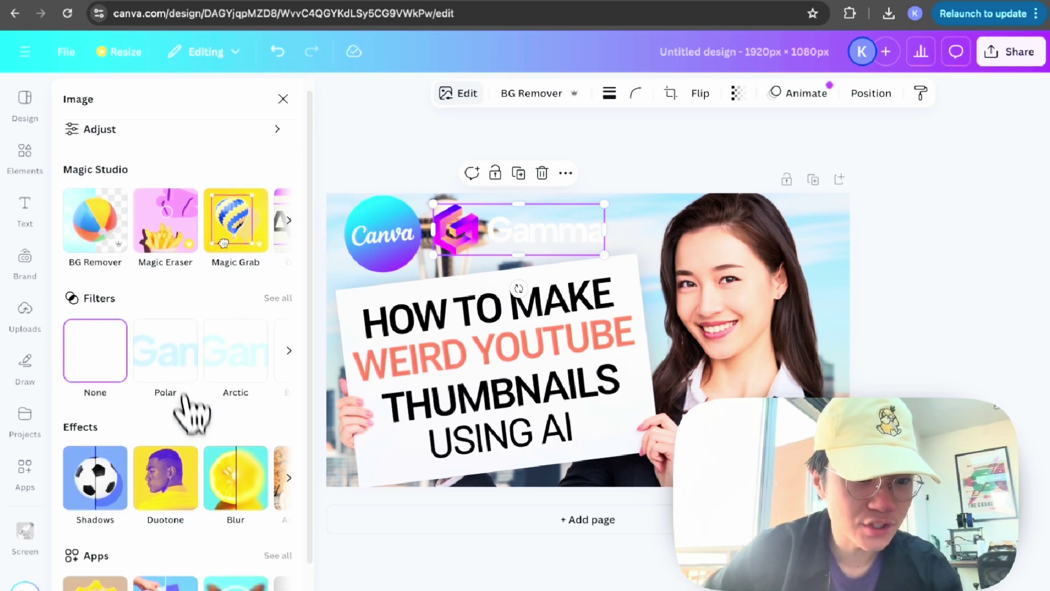
pyautogui.scroll(-1, 191, 416)
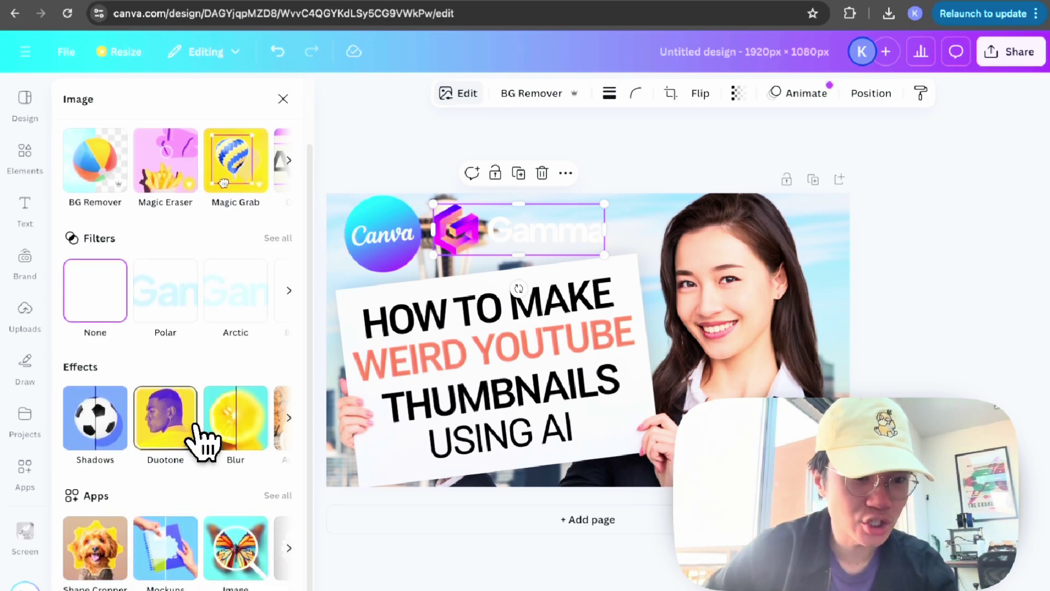
pyautogui.click(96, 432)
pyautogui.click(119, 293)
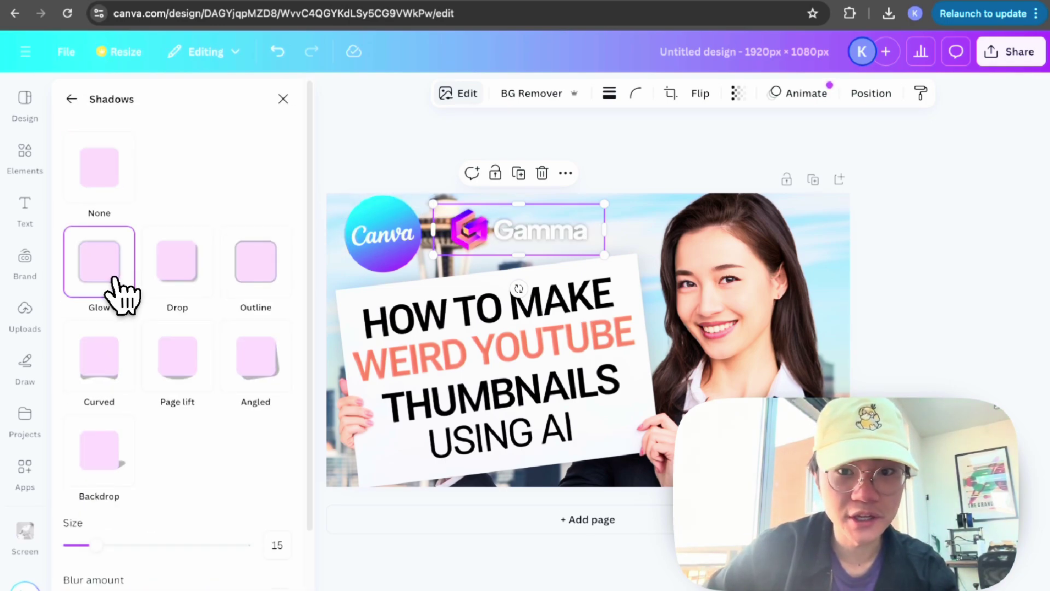
# - Enlarge the Gamma logo and fit it beside the Canva logo along the thumbnail's upper edge
pyautogui.moveTo(605, 254); pyautogui.dragTo(589, 240)
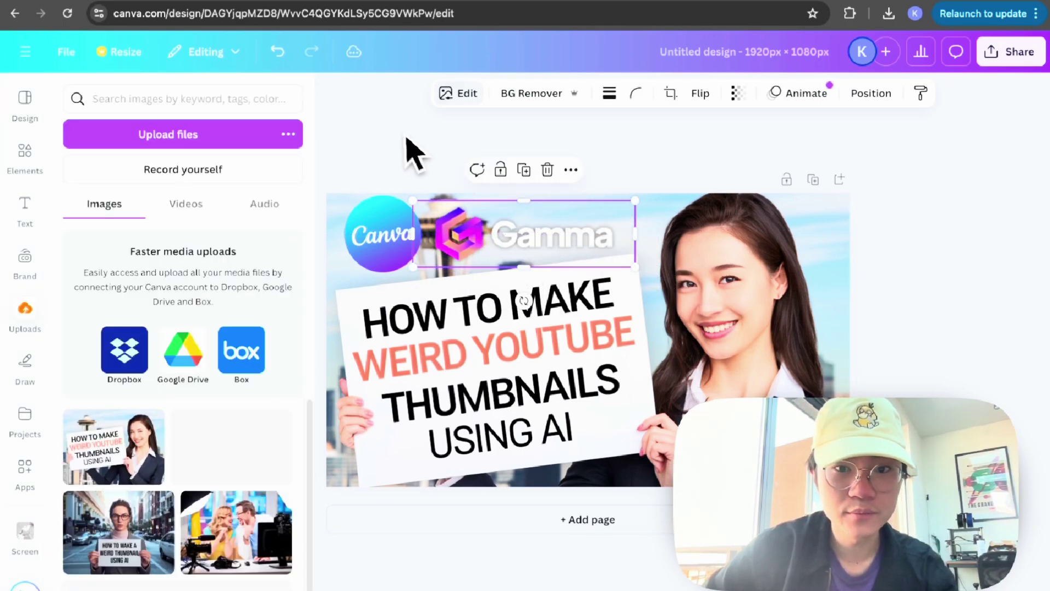
pyautogui.click(441, 165)
pyautogui.click(530, 235)
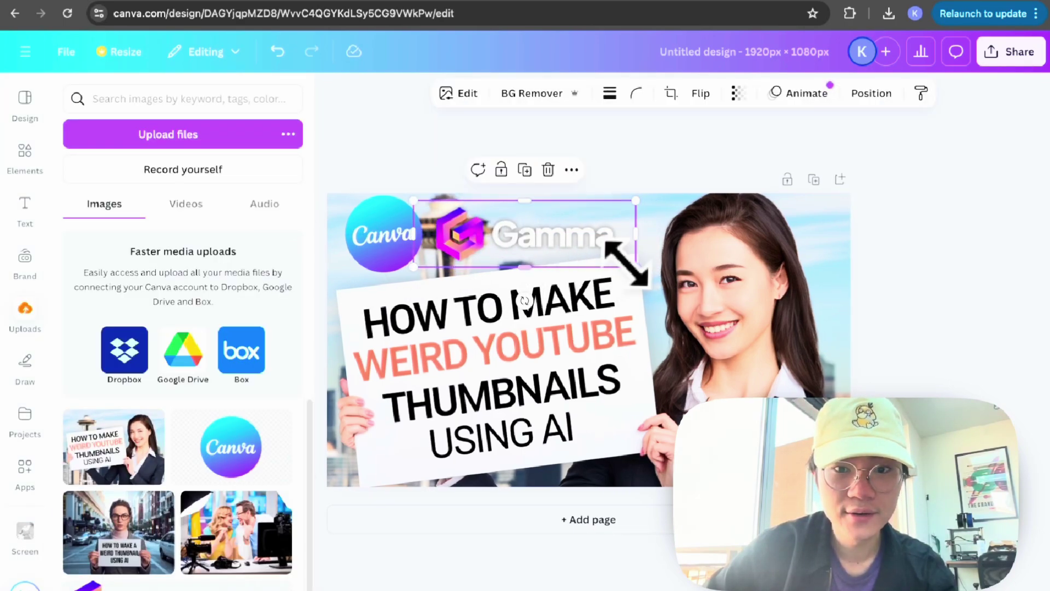
pyautogui.moveTo(634, 267)
pyautogui.mouseDown()
pyautogui.moveTo(695, 286)
pyautogui.moveTo(626, 249)
pyautogui.mouseUp()
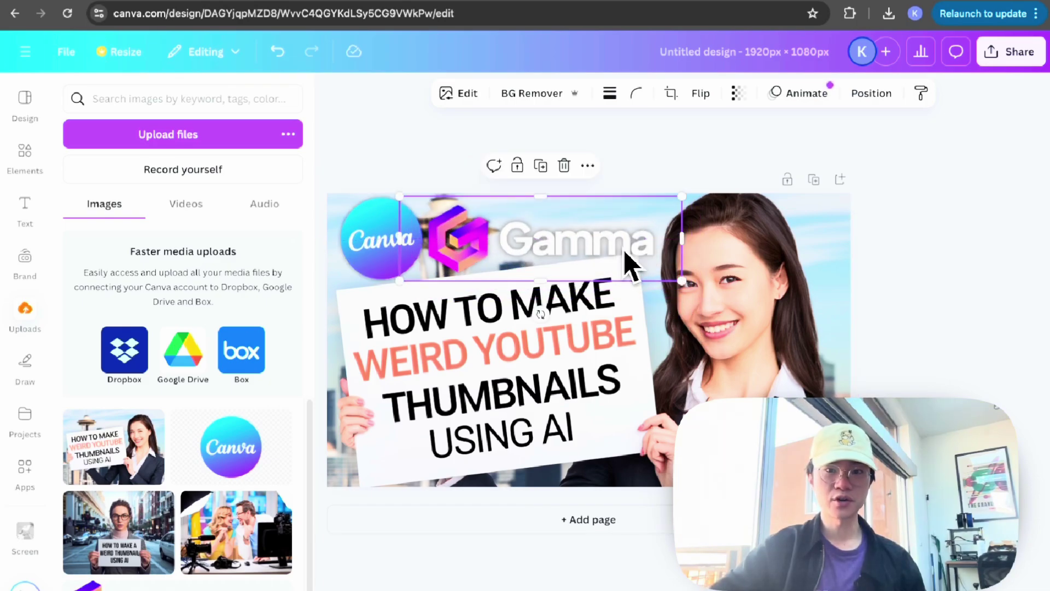
pyautogui.click(941, 230)
pyautogui.scroll(-3, 930, 306)
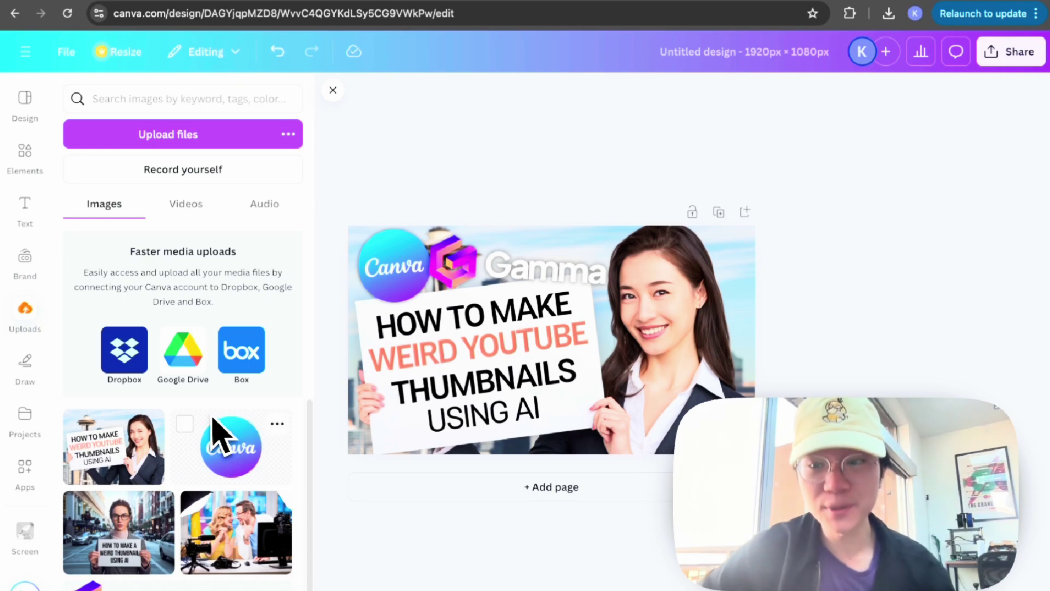
# - Upload the photo of the man in the yellow cap, add it to the thumbnail and enlarge it over the woman
pyautogui.scroll(-2, 221, 432)
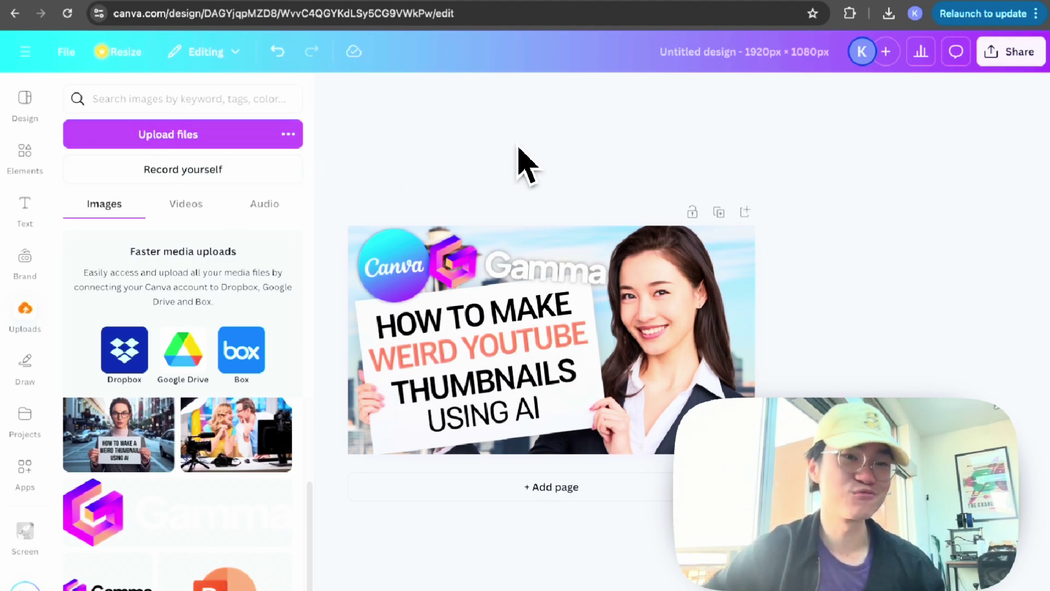
pyautogui.click(193, 138)
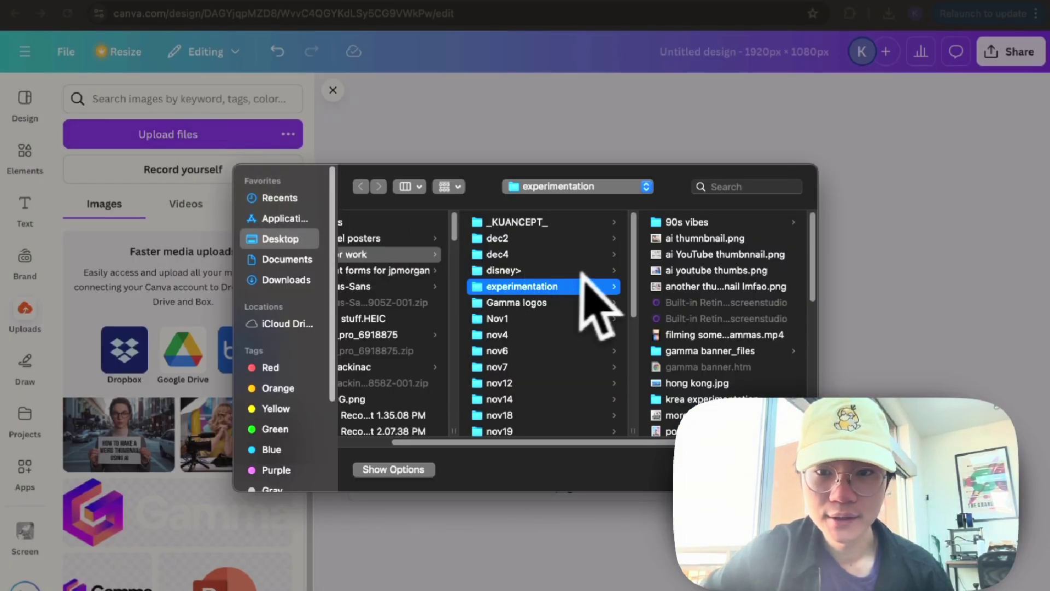
pyautogui.click(563, 286)
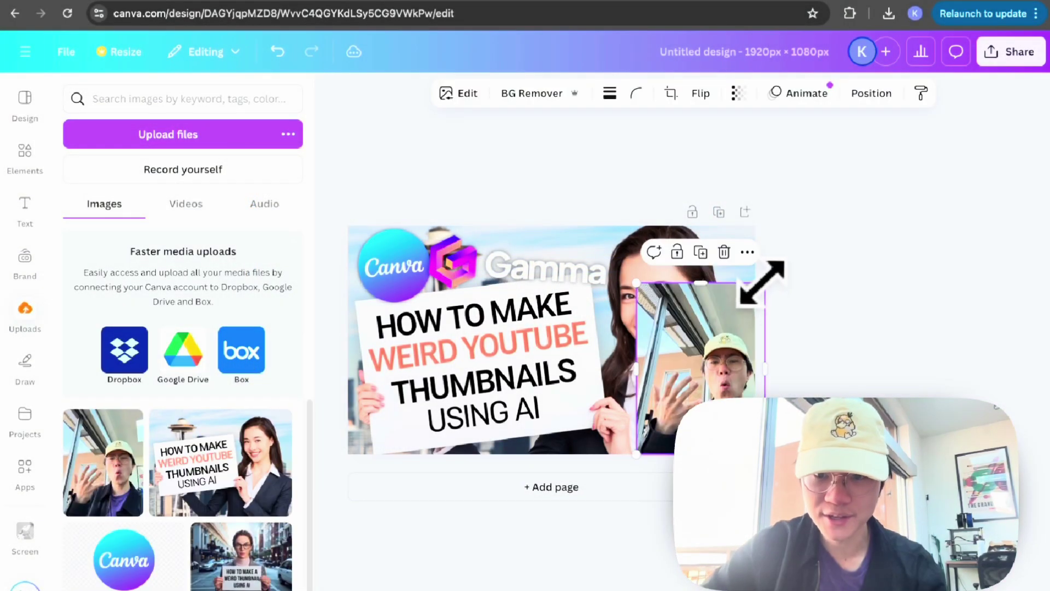
pyautogui.moveTo(762, 277); pyautogui.dragTo(826, 251)
pyautogui.moveTo(706, 320); pyautogui.dragTo(588, 421)
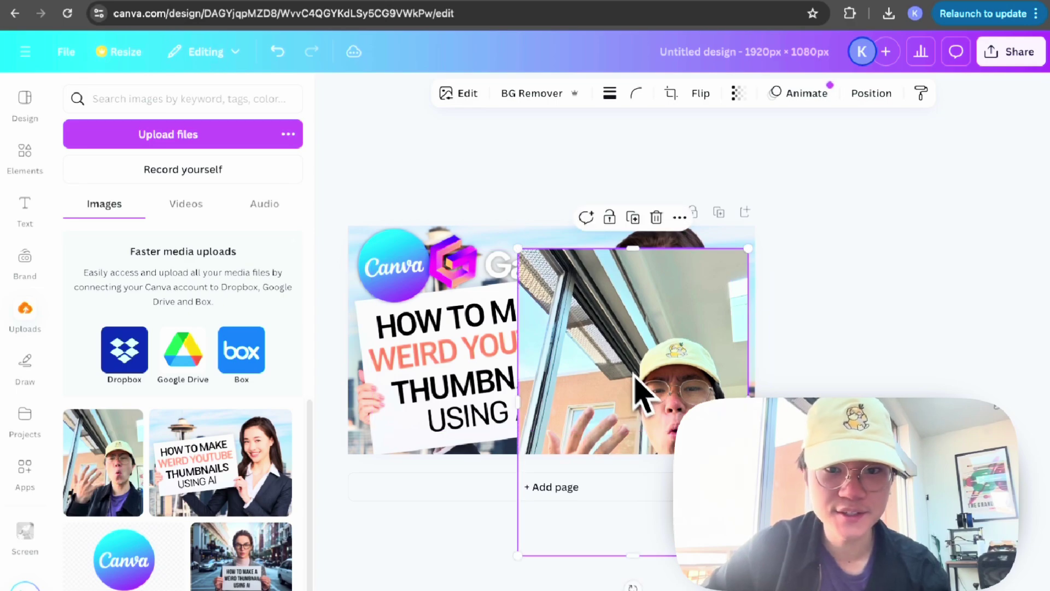
# - Remove the background of the man's photo, and tilt the enlarged cut-out into the thumbnail's lower-right corner
pyautogui.click(531, 94)
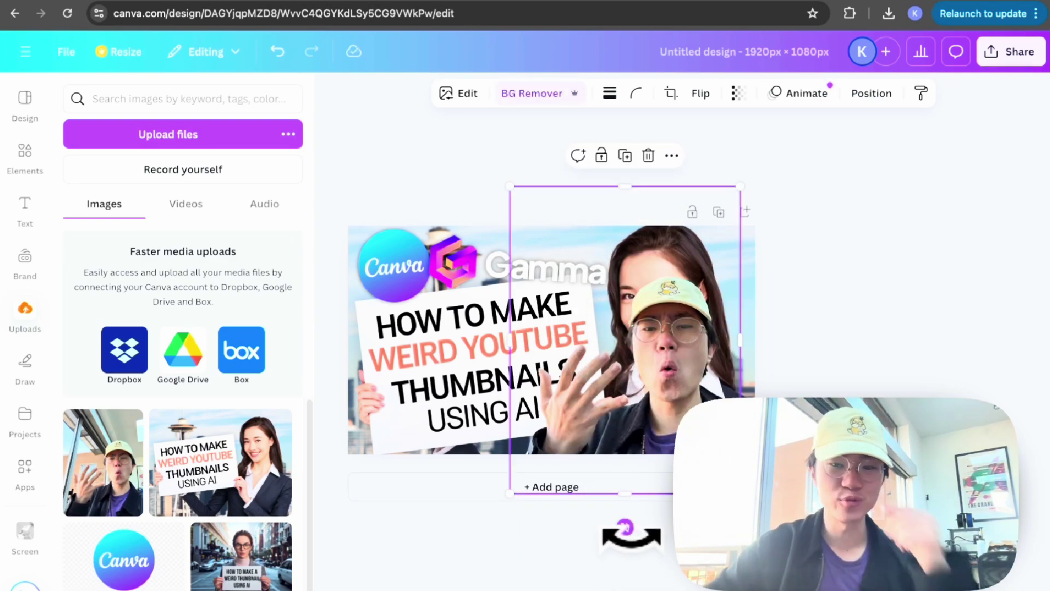
pyautogui.moveTo(622, 525); pyautogui.dragTo(633, 532)
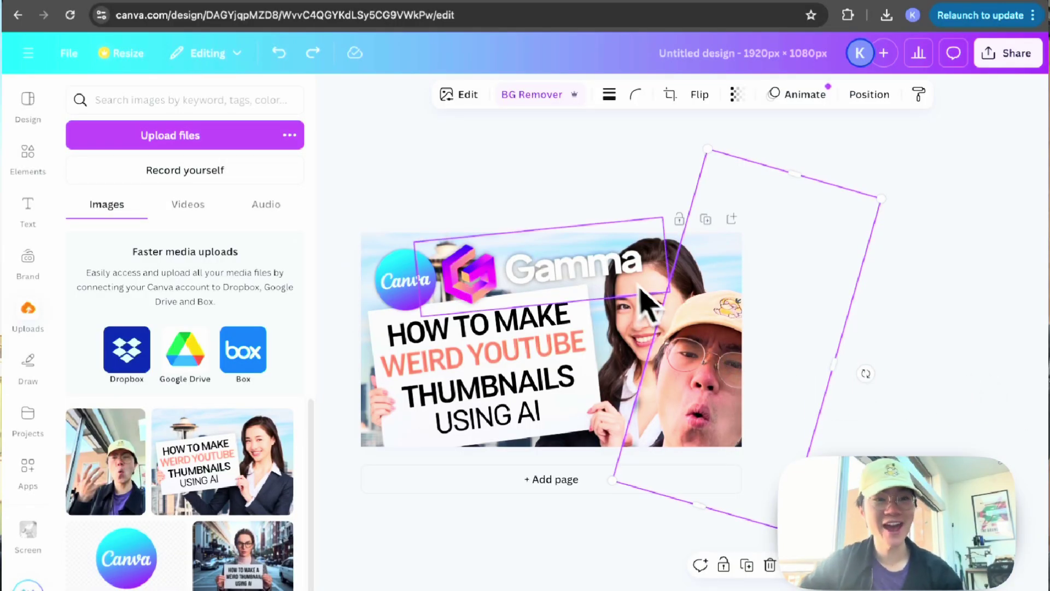
# - Try the Glow and Drop shadows on the man's cut-out, and apply a black Outline with size 13
pyautogui.click(457, 98)
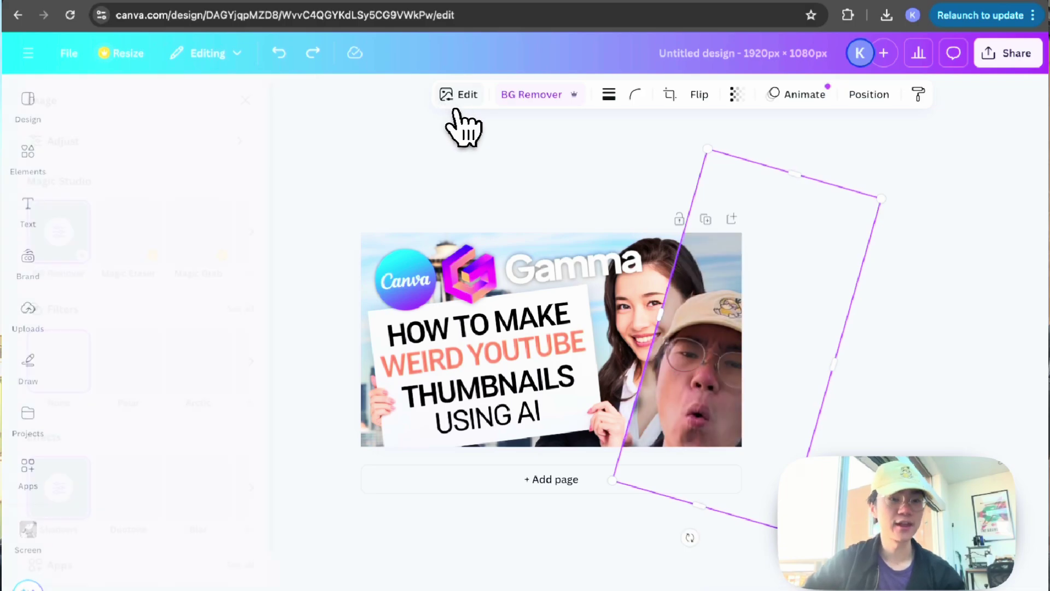
pyautogui.scroll(-2, 129, 480)
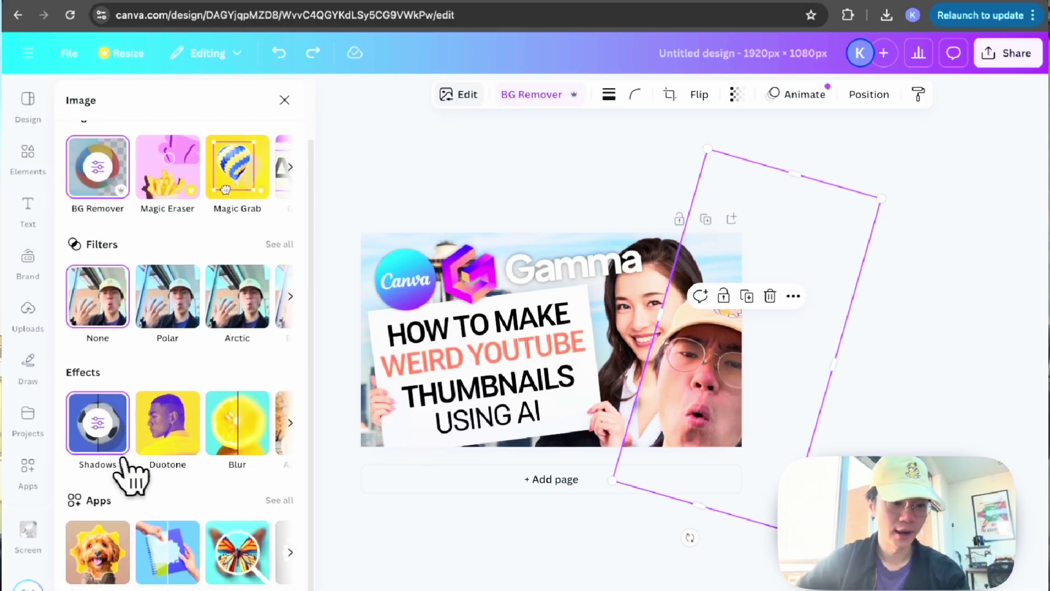
pyautogui.click(104, 422)
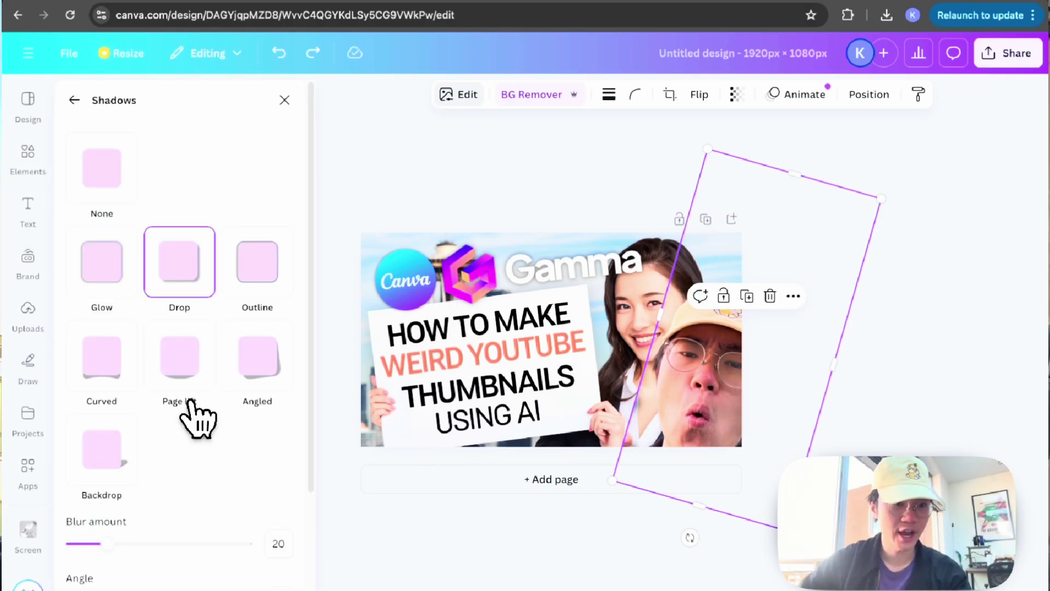
pyautogui.click(111, 275)
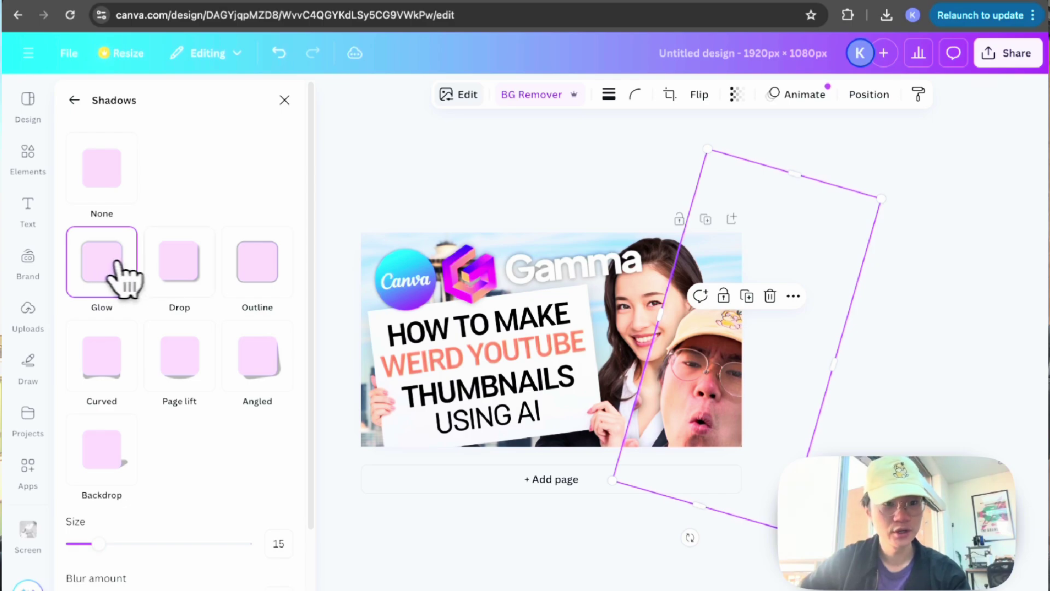
pyautogui.click(187, 280)
pyautogui.click(273, 290)
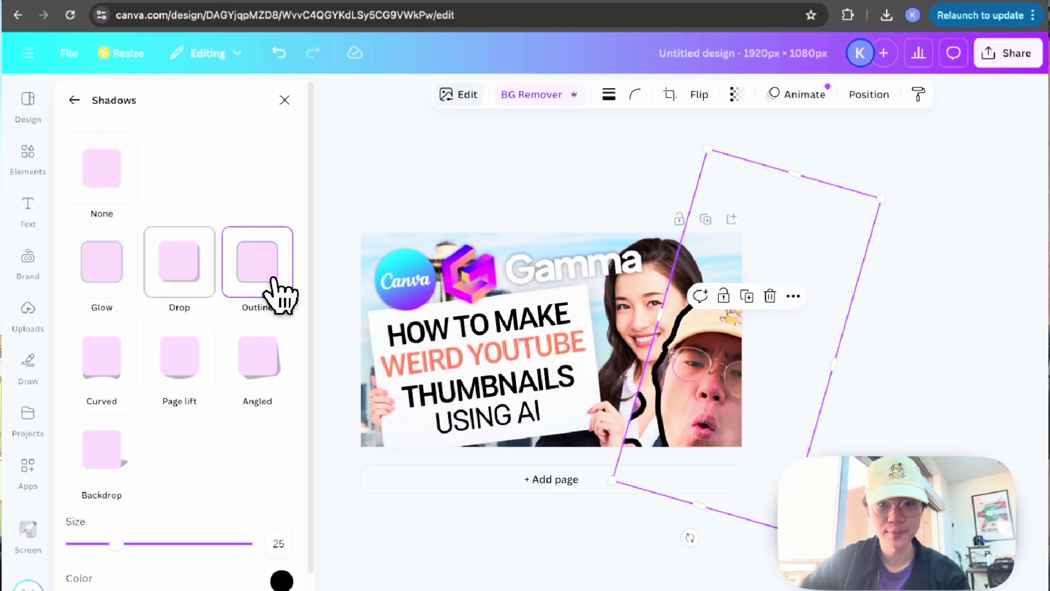
pyautogui.moveTo(694, 427); pyautogui.dragTo(676, 406)
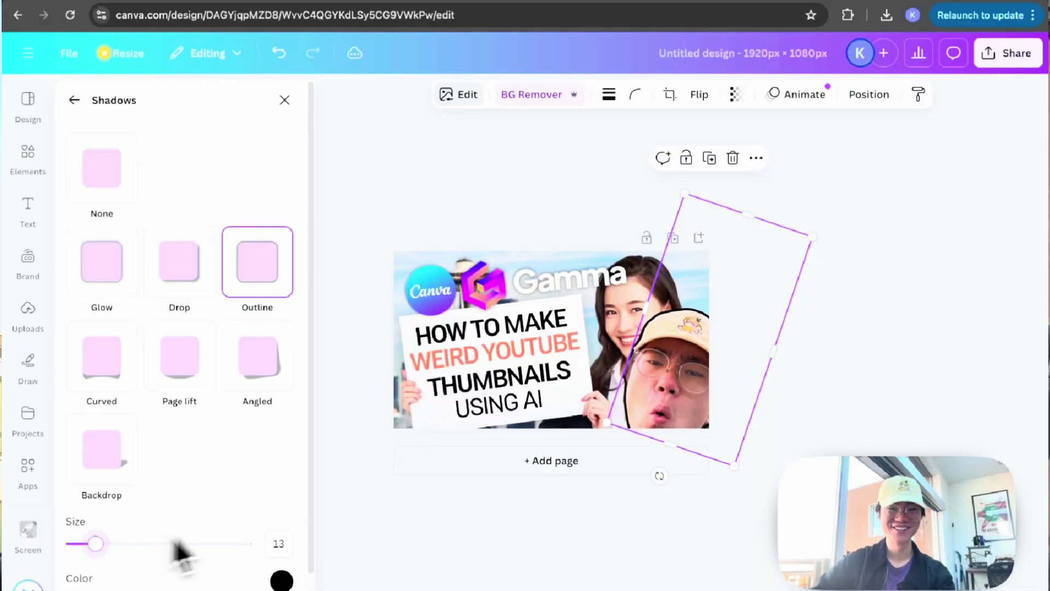
# - Raise the Brightness of the man's cut-out photo to 33 across the whole image
pyautogui.click(468, 94)
pyautogui.click(468, 95)
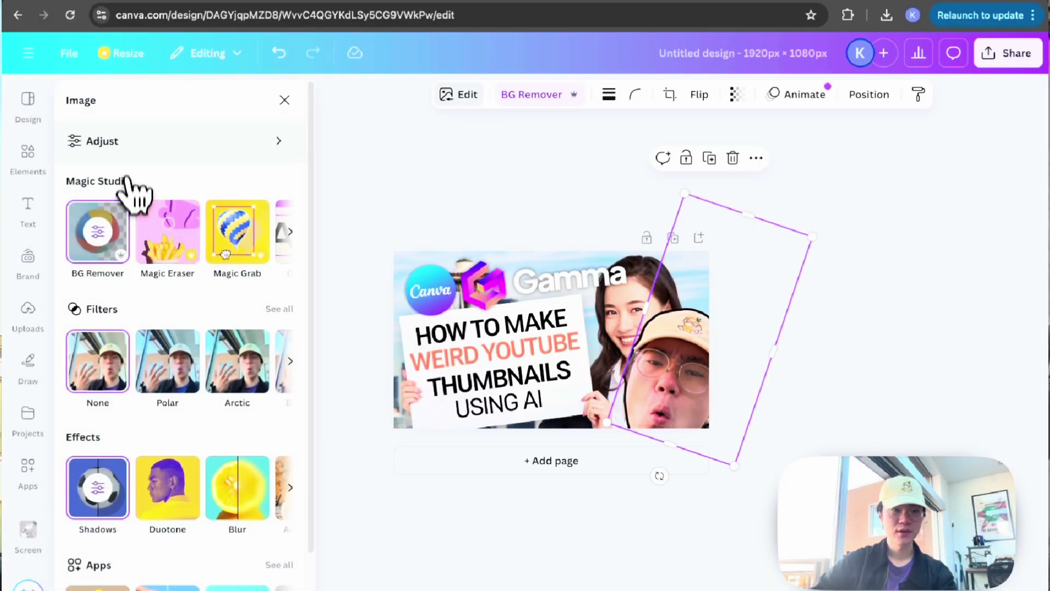
pyautogui.click(131, 143)
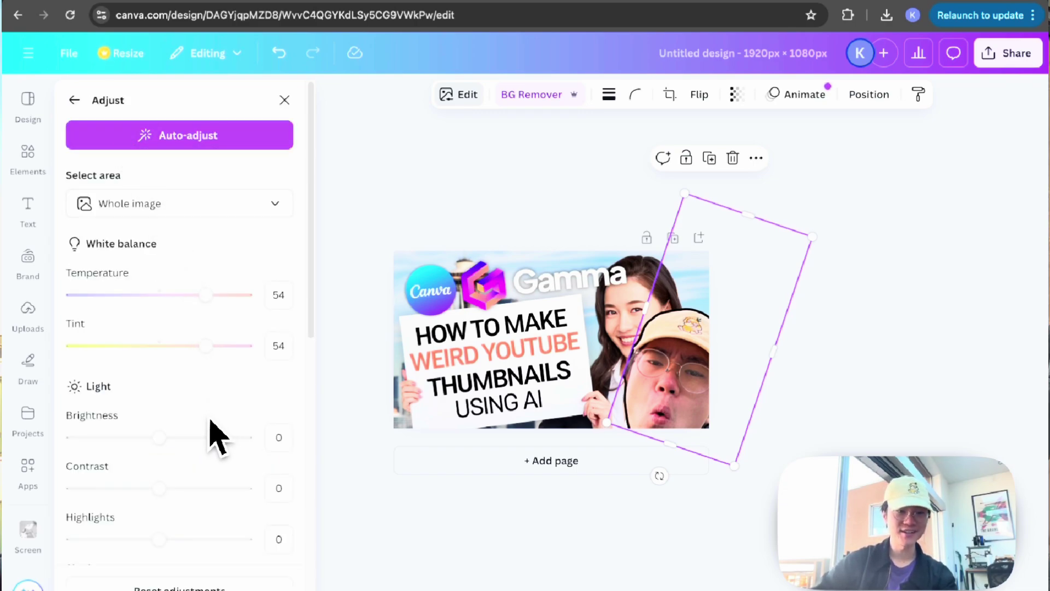
pyautogui.scroll(-1, 191, 438)
pyautogui.moveTo(159, 423); pyautogui.dragTo(190, 423)
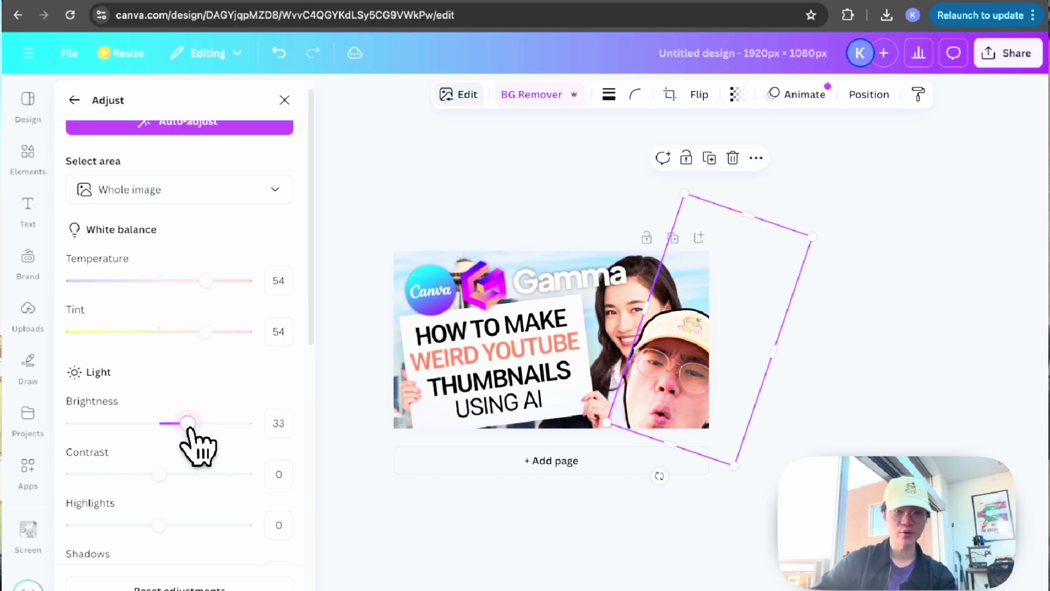
pyautogui.click(386, 249)
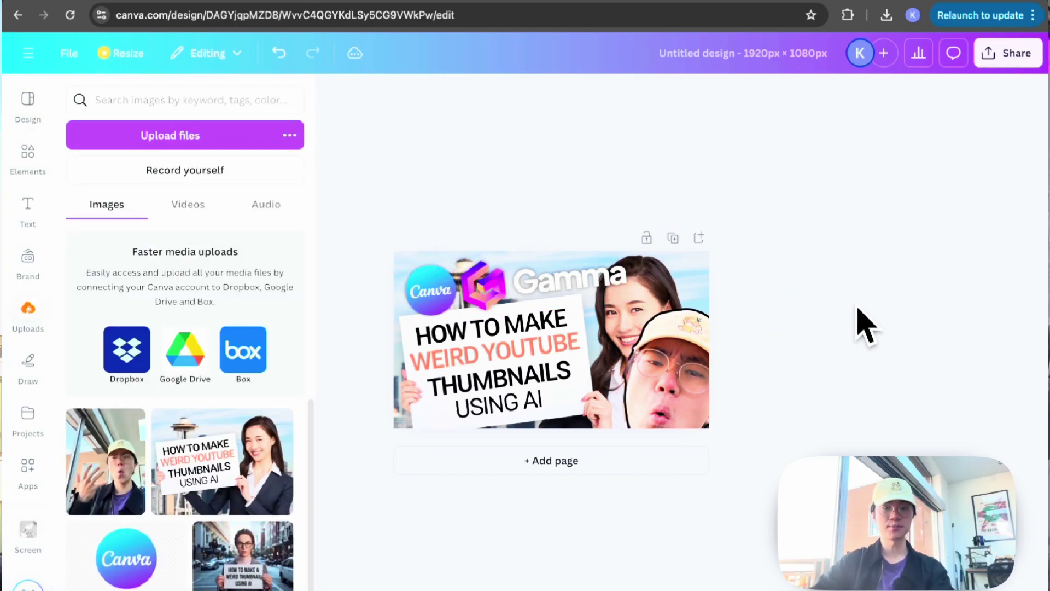
# - Rename the design as "AI thumbnail example for youtube"
pyautogui.scroll(2, 856, 355)
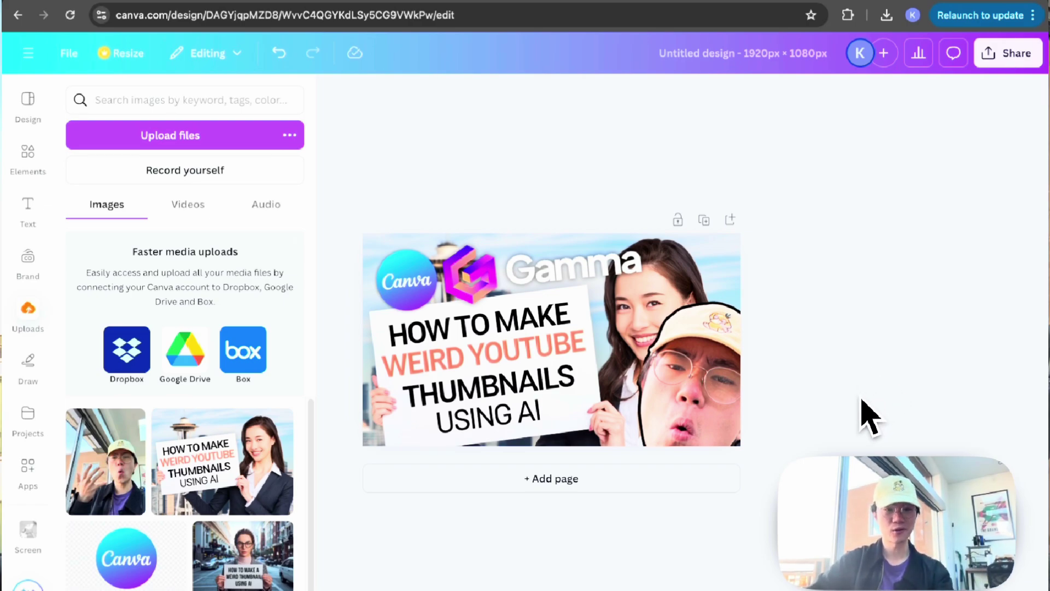
pyautogui.scroll(-2, 863, 408)
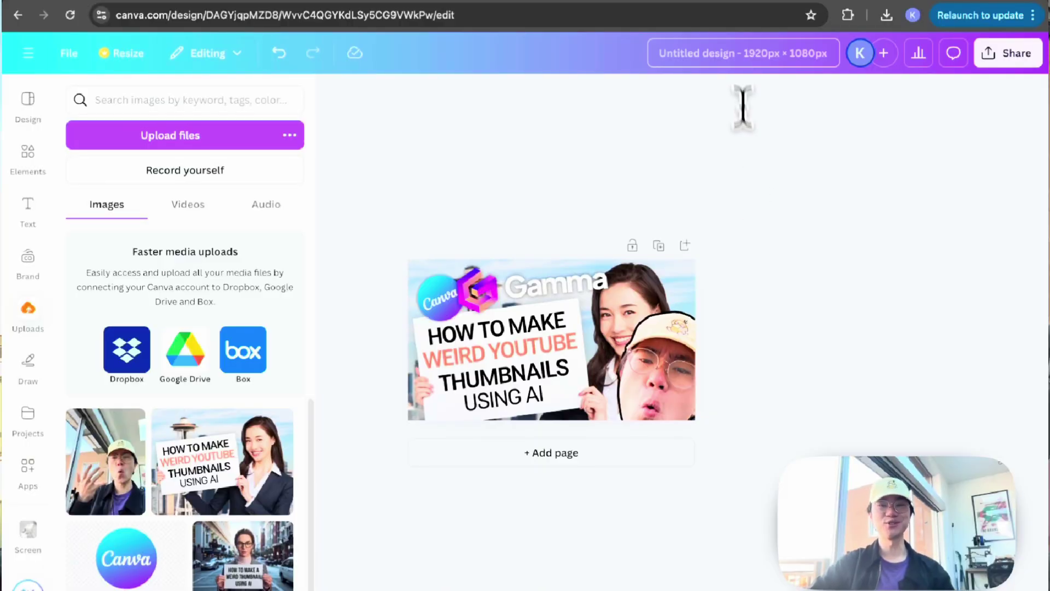
pyautogui.click(740, 54)
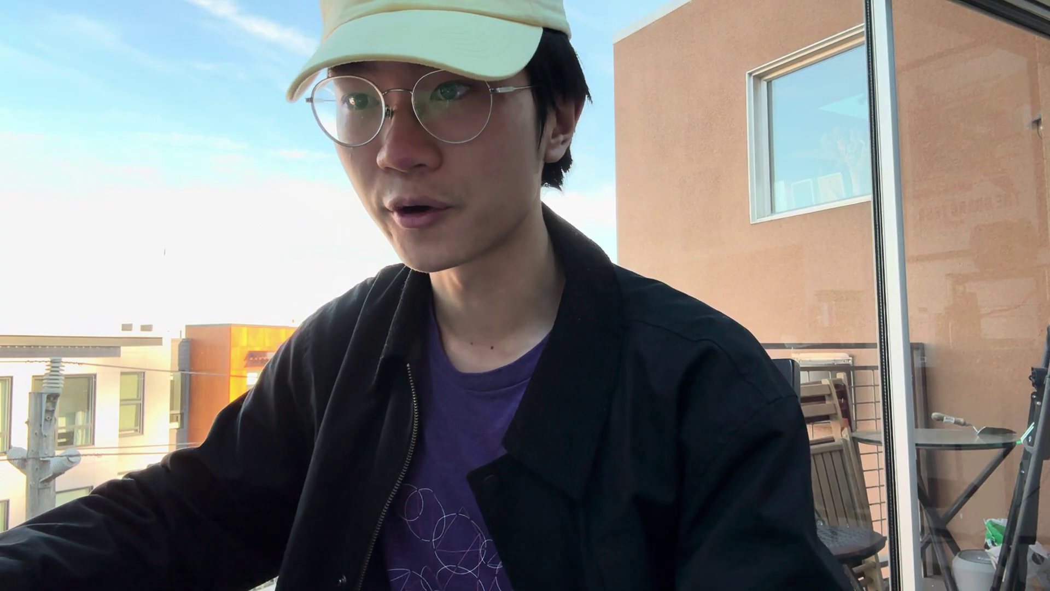
pyautogui.write('tube')
# - Download the thumbnail as a PNG with the size multiplier reduced to 0.625, giving 1,200 × 675 px
pyautogui.click(69, 53)
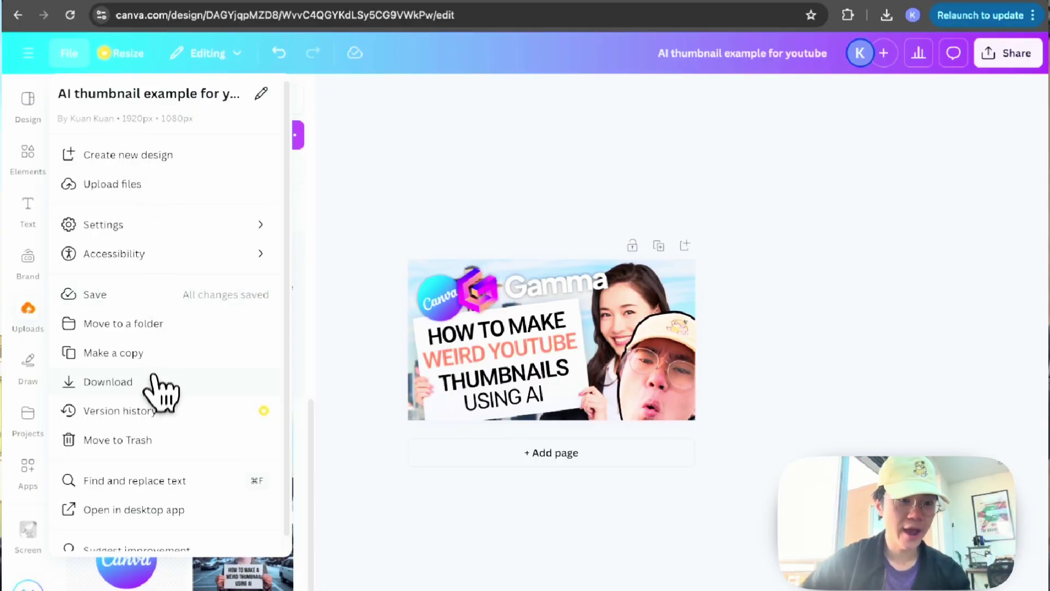
pyautogui.click(159, 383)
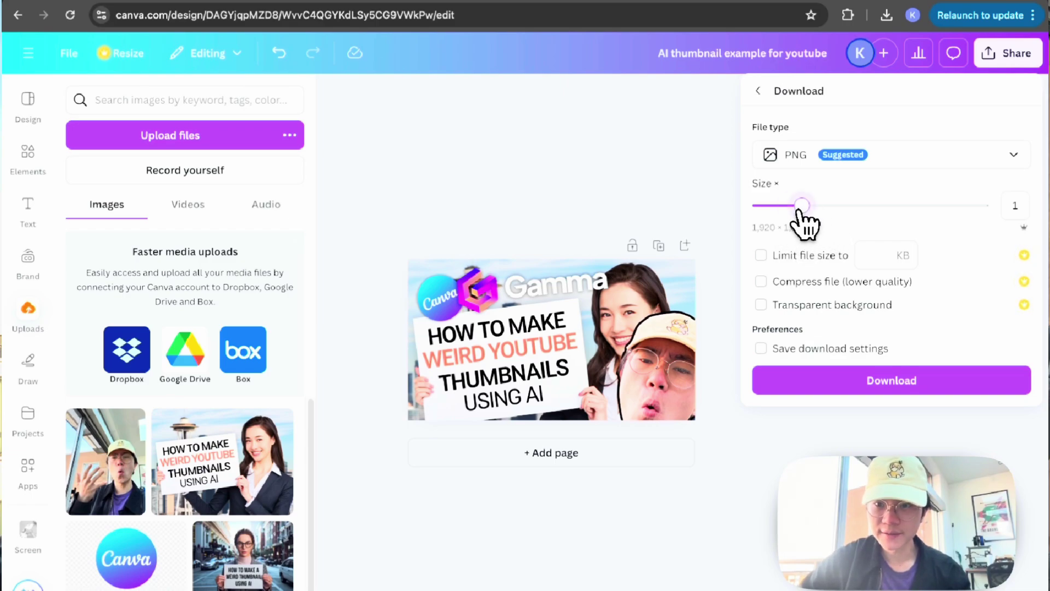
pyautogui.moveTo(800, 211); pyautogui.dragTo(771, 211)
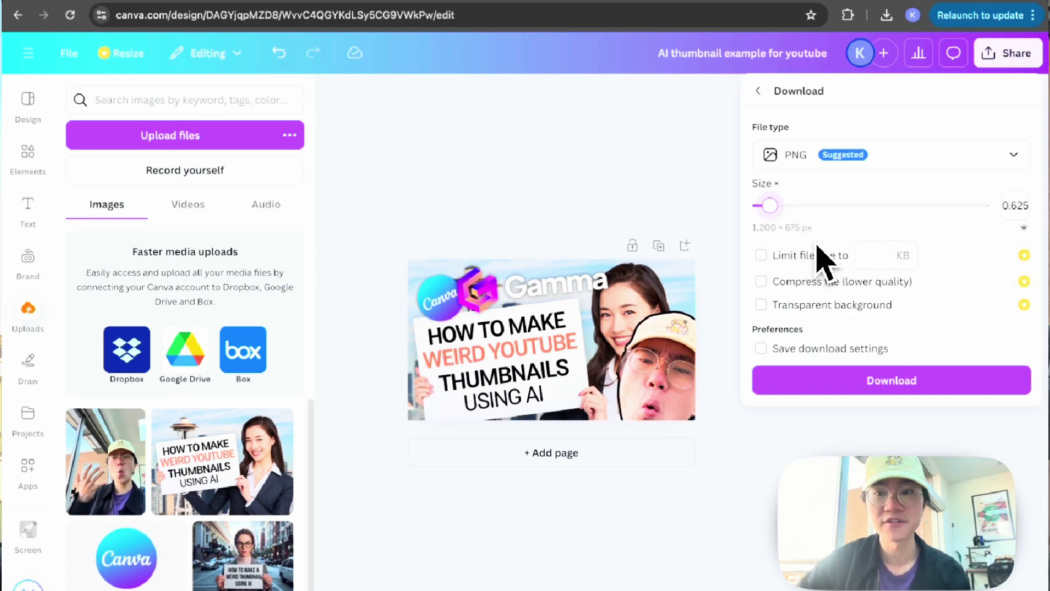
pyautogui.click(864, 381)
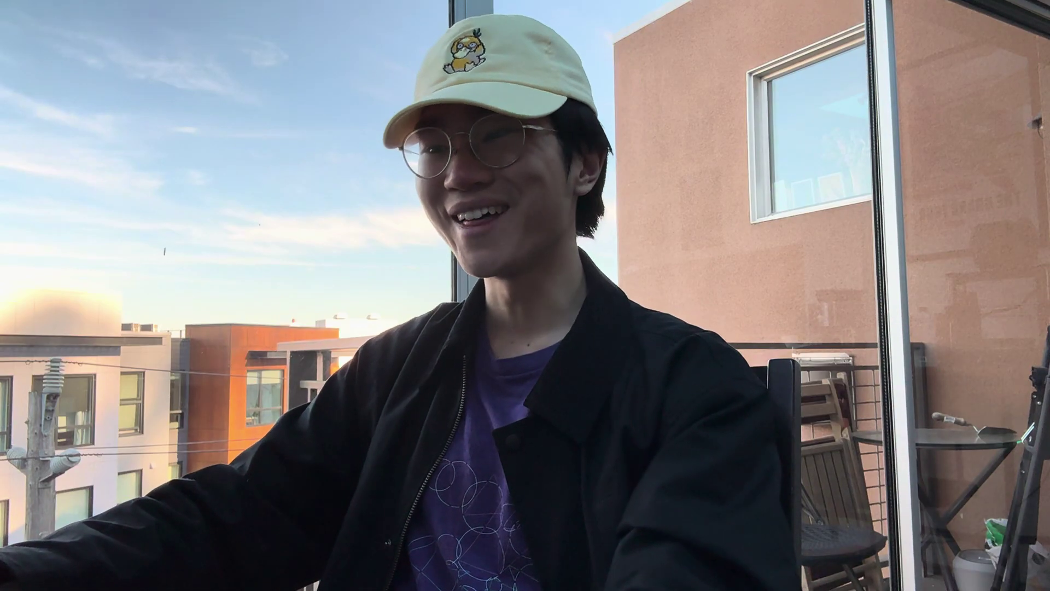